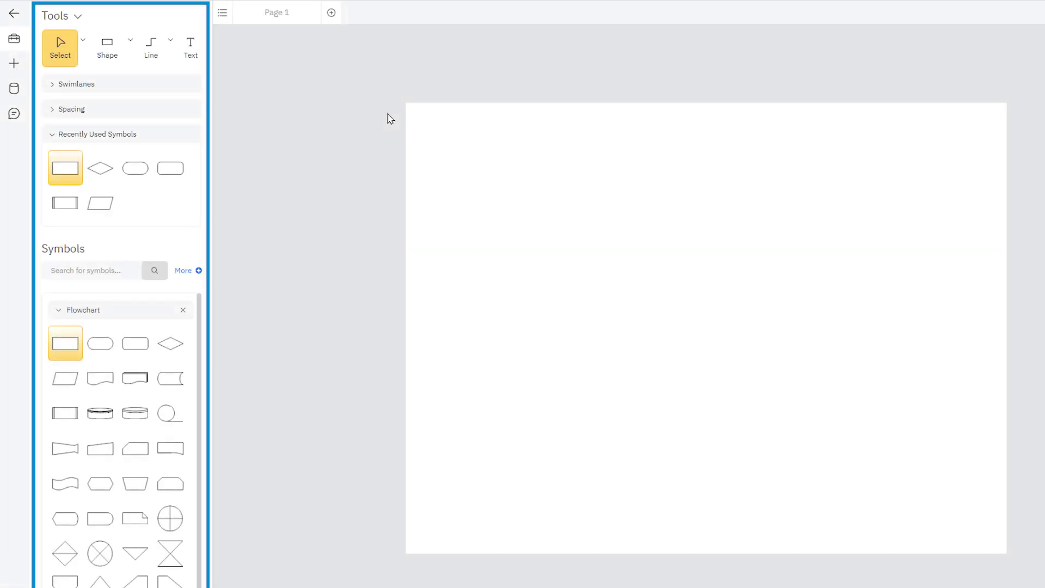
Step: Check the swimlane and spacing options, then place a blue terminator shape on the page
click(59, 85)
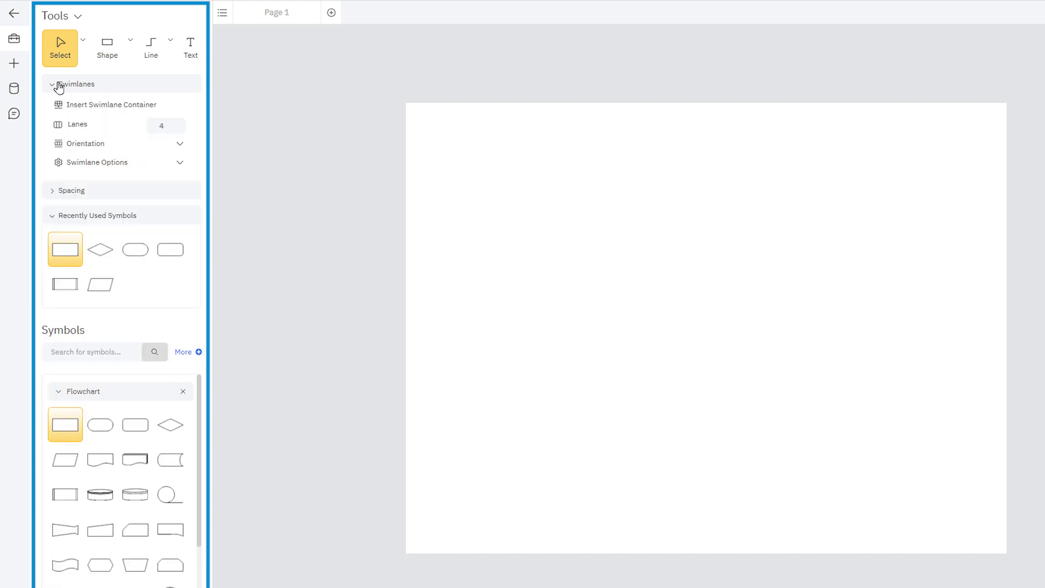
click(57, 192)
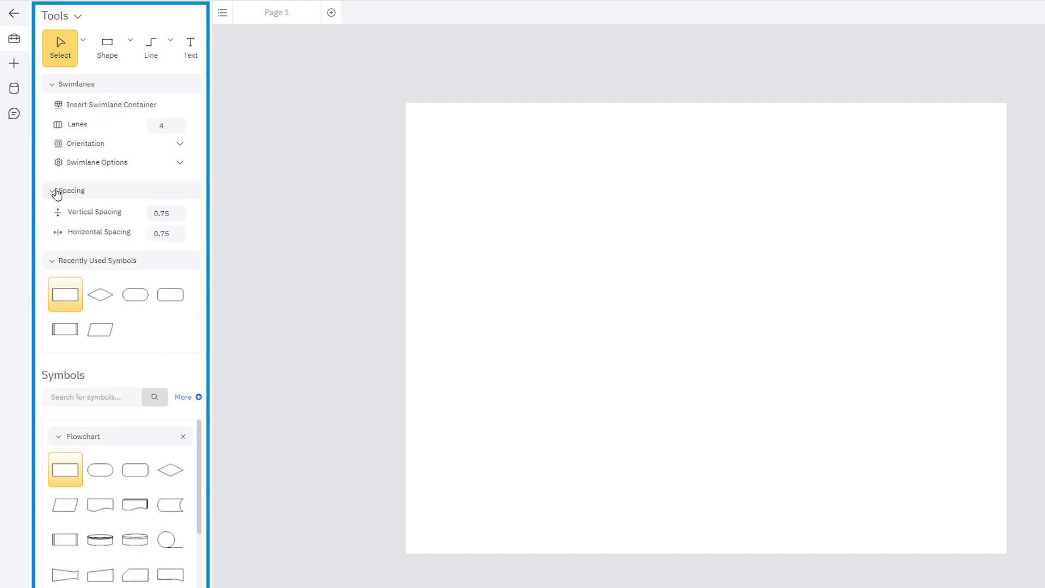
click(57, 191)
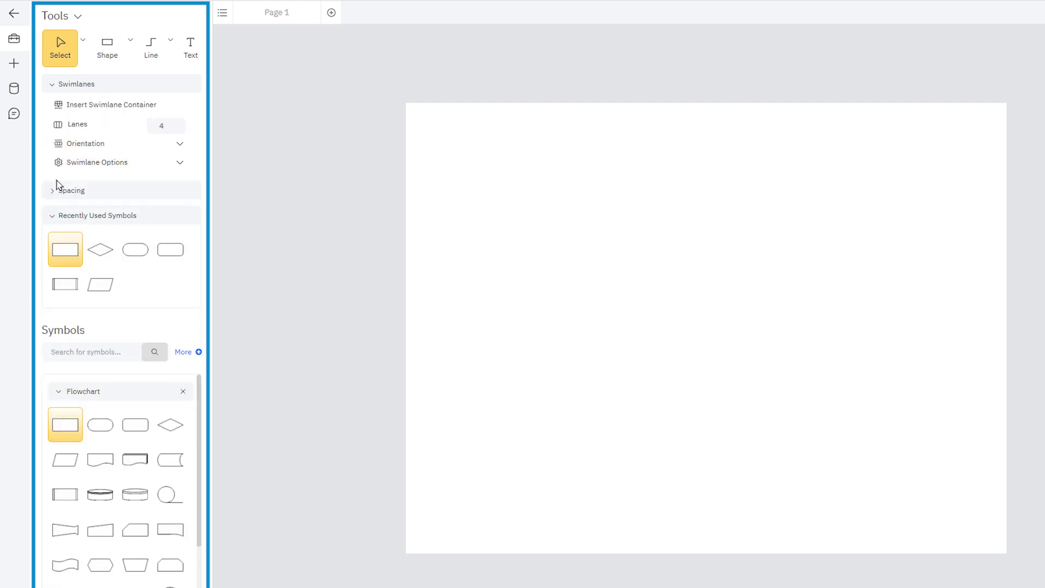
click(61, 86)
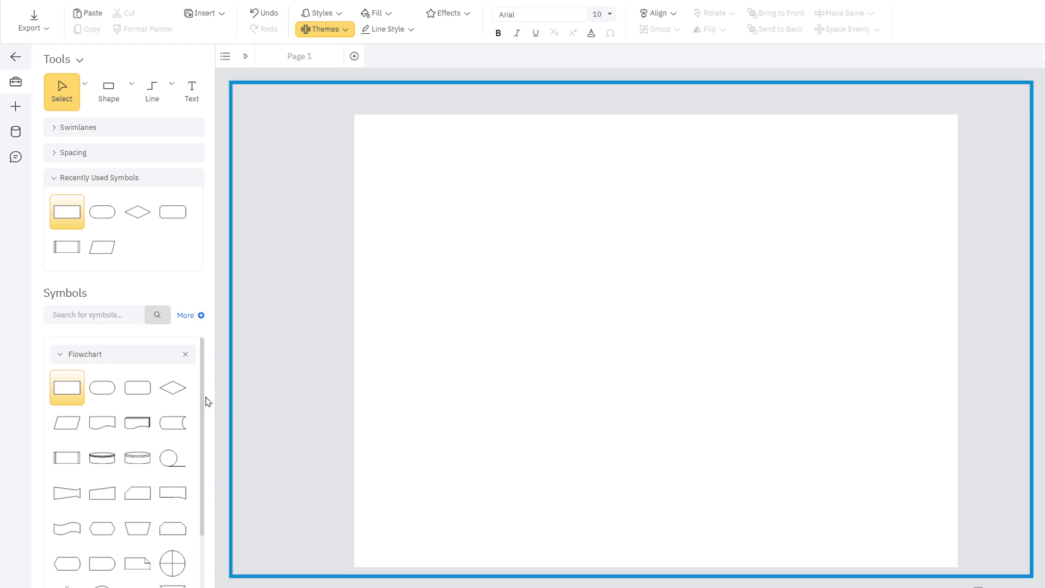
click(103, 387)
drag(162, 393, 462, 321)
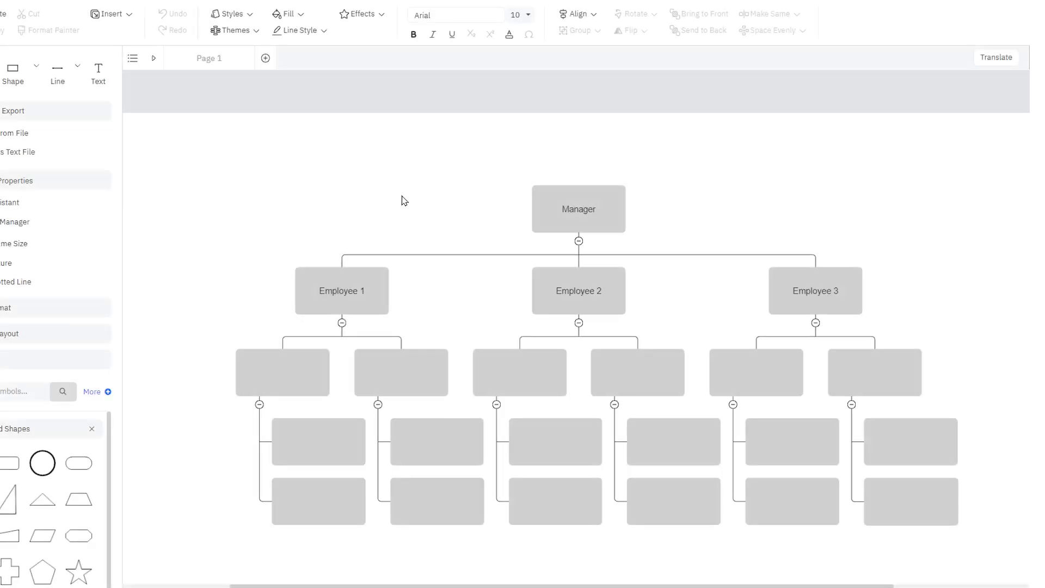
Step: Add a sibling box beside Employee 1 with two stacked subordinate boxes beneath it
click(378, 280)
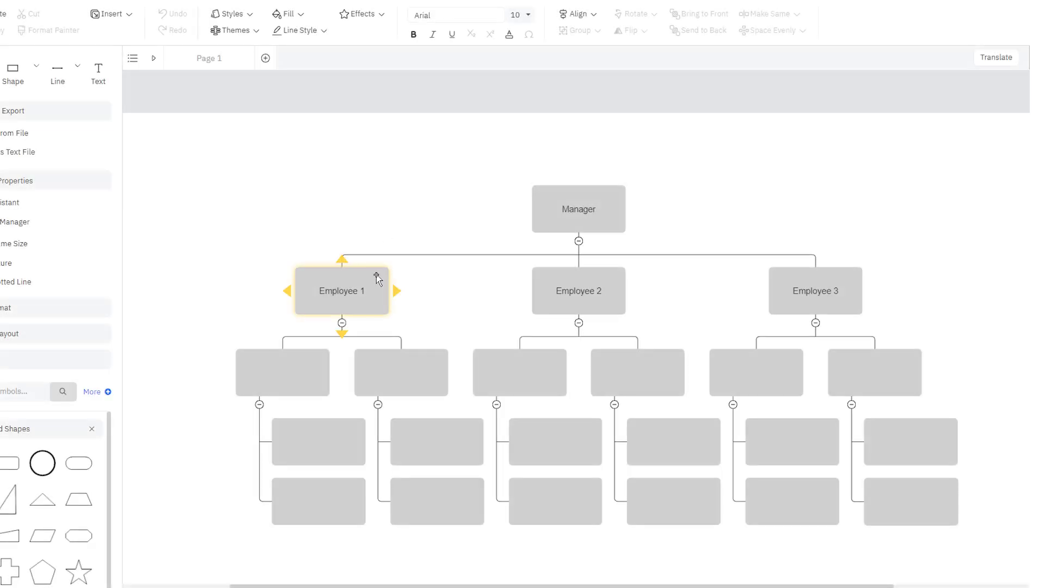
click(395, 291)
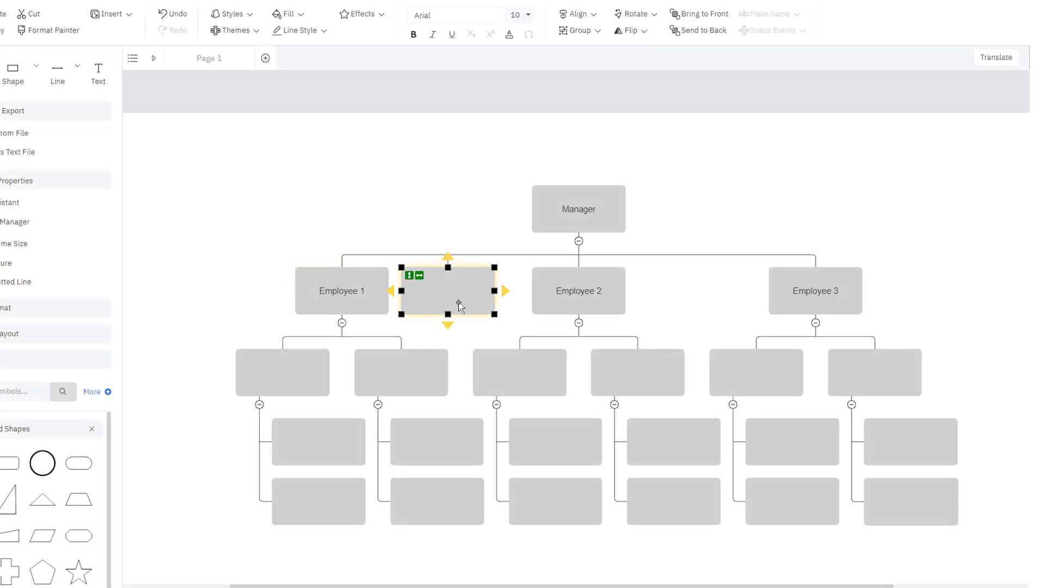
click(450, 325)
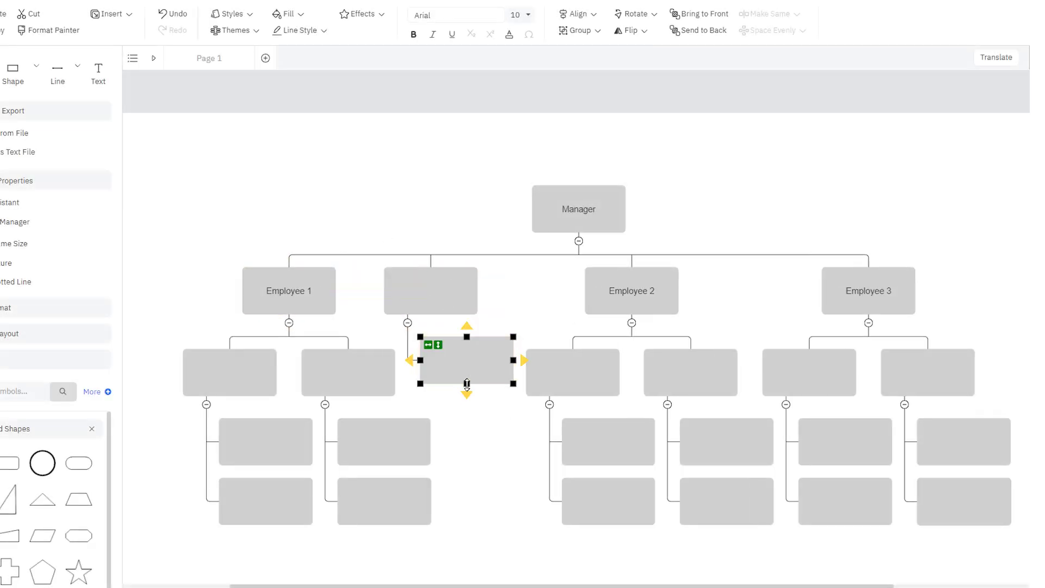
click(466, 395)
click(494, 494)
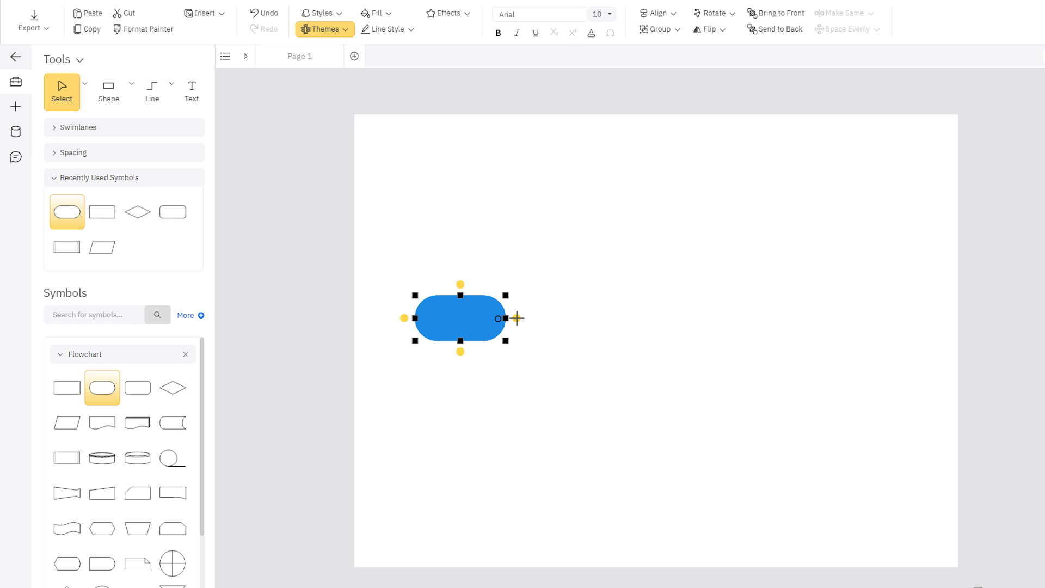
Step: Add two connected rectangles after the terminator, then draw a connector toward the lower right
mouse_move(517, 318)
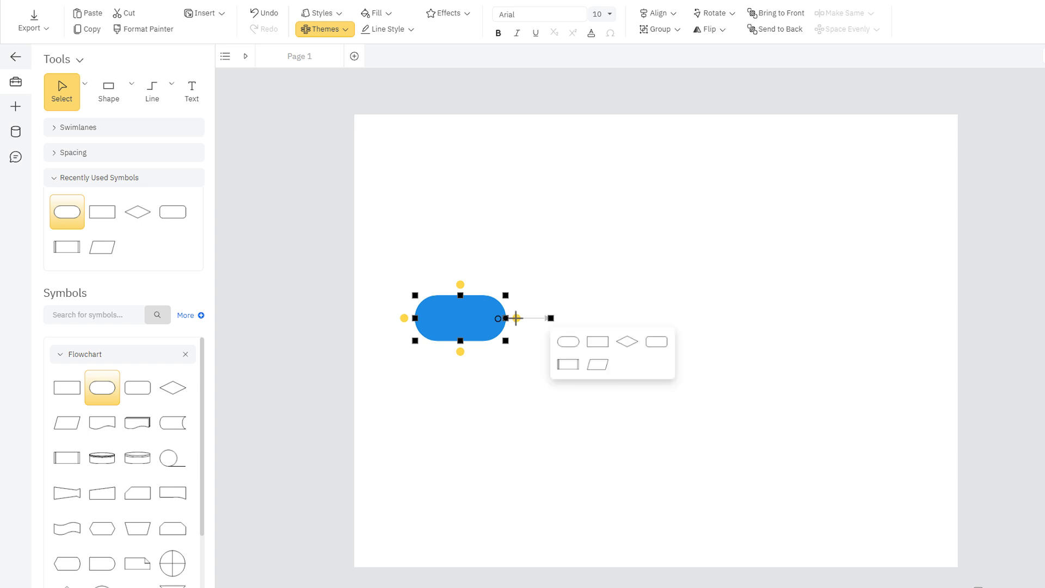
click(595, 340)
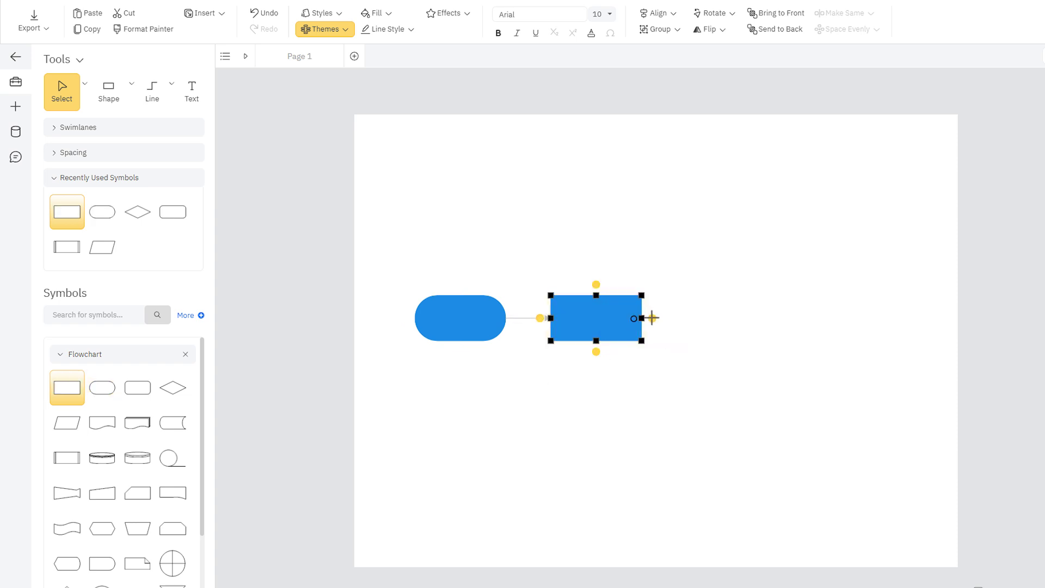
mouse_move(652, 318)
click(704, 341)
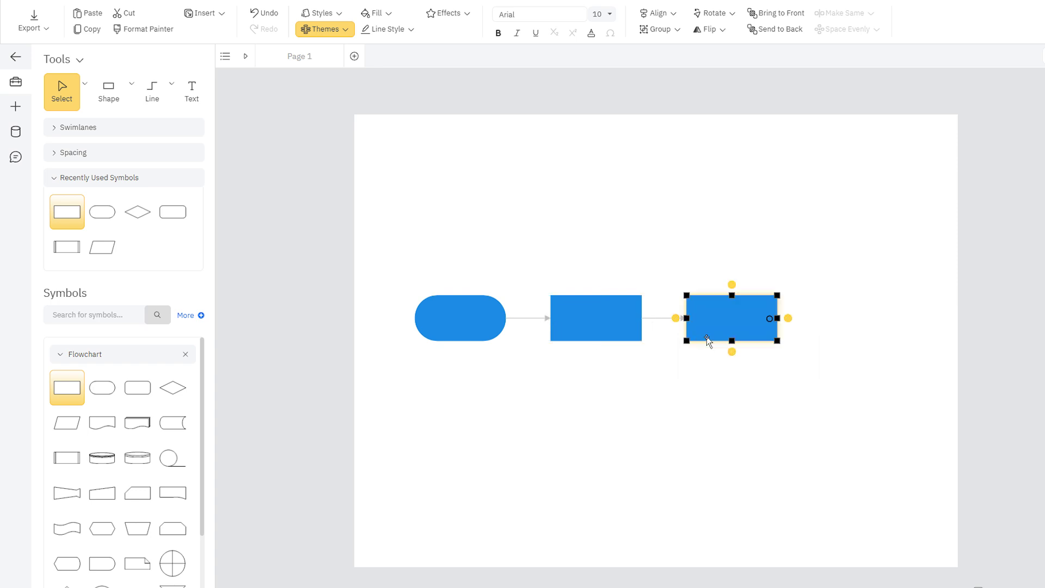
drag(789, 318, 918, 498)
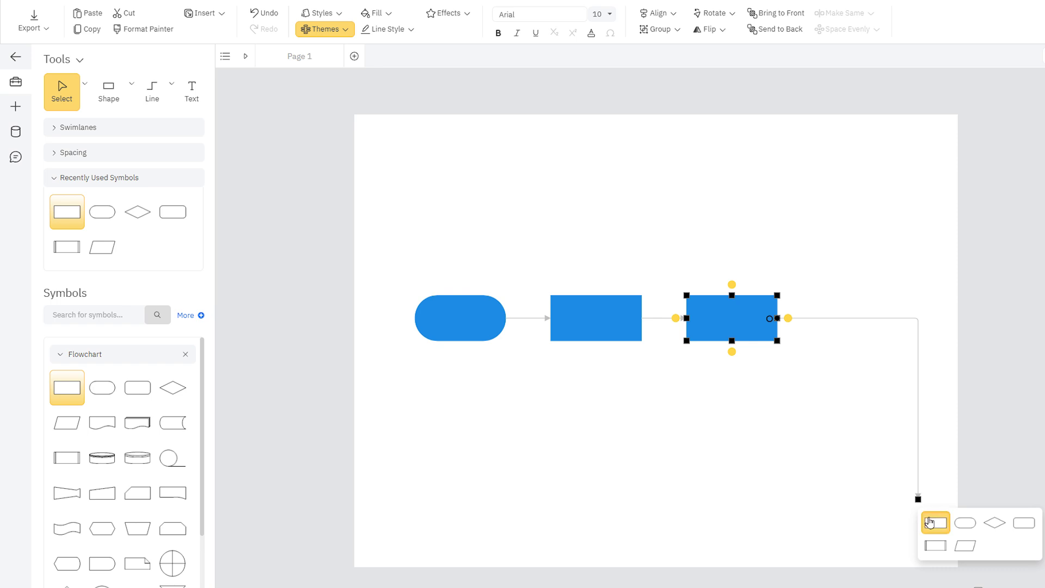
Step: Drop a rectangle at the connector's end and reposition the flowchart rectangles
click(929, 522)
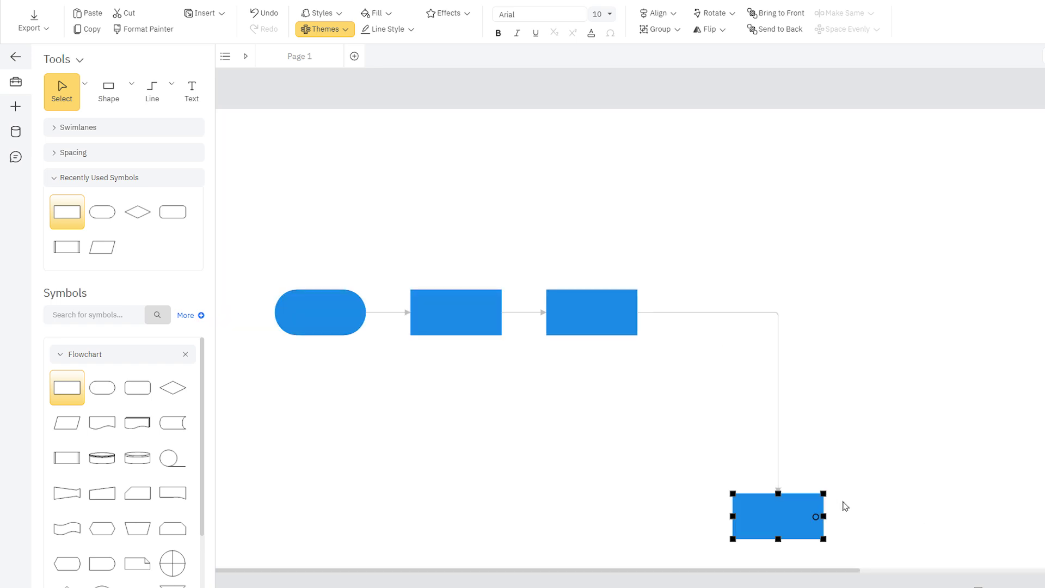
drag(769, 511, 888, 456)
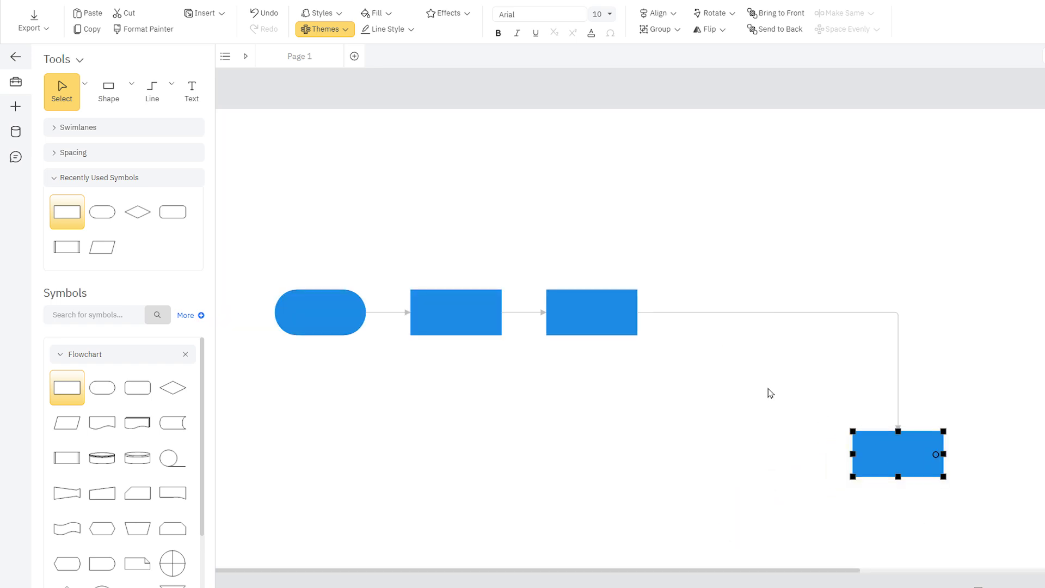
mouse_move(604, 322)
mouse_down()
mouse_move(668, 324)
mouse_move(615, 321)
mouse_up()
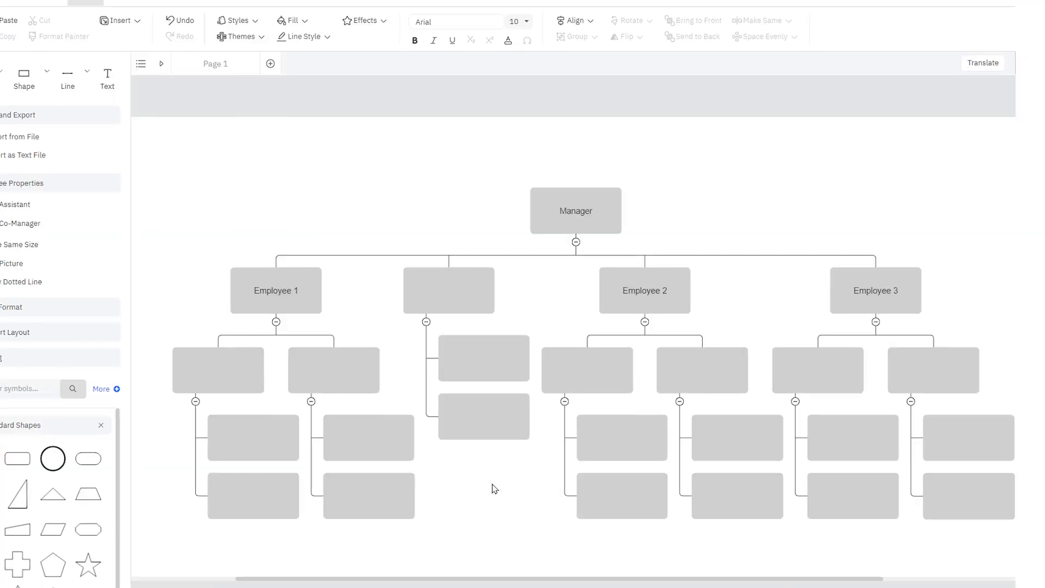
Step: Move a child box between Employee 2 and Employee 3 and delete the empty box beside Employee 1
drag(490, 424, 753, 277)
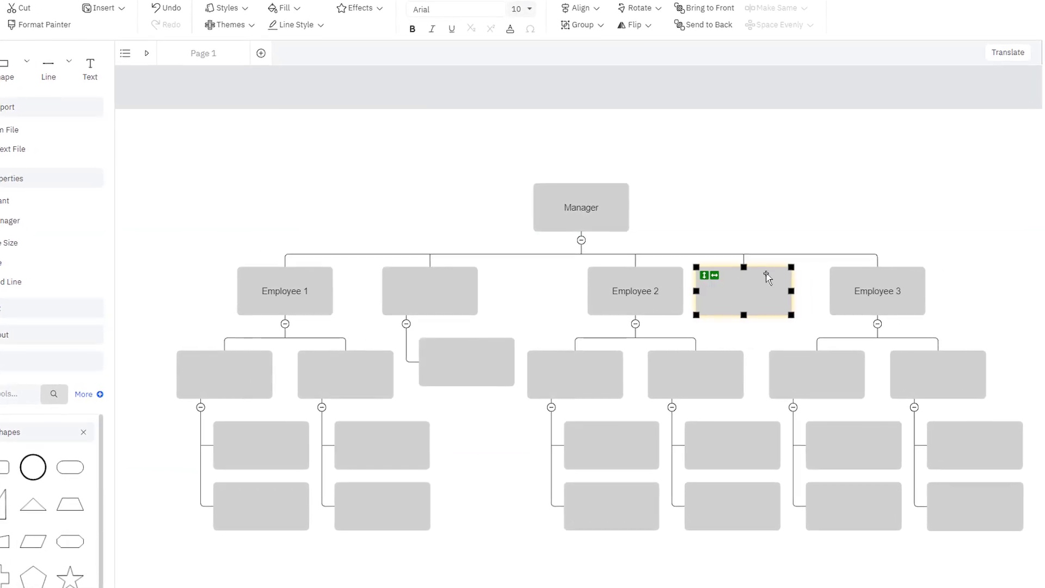
click(462, 291)
key(Delete)
click(440, 176)
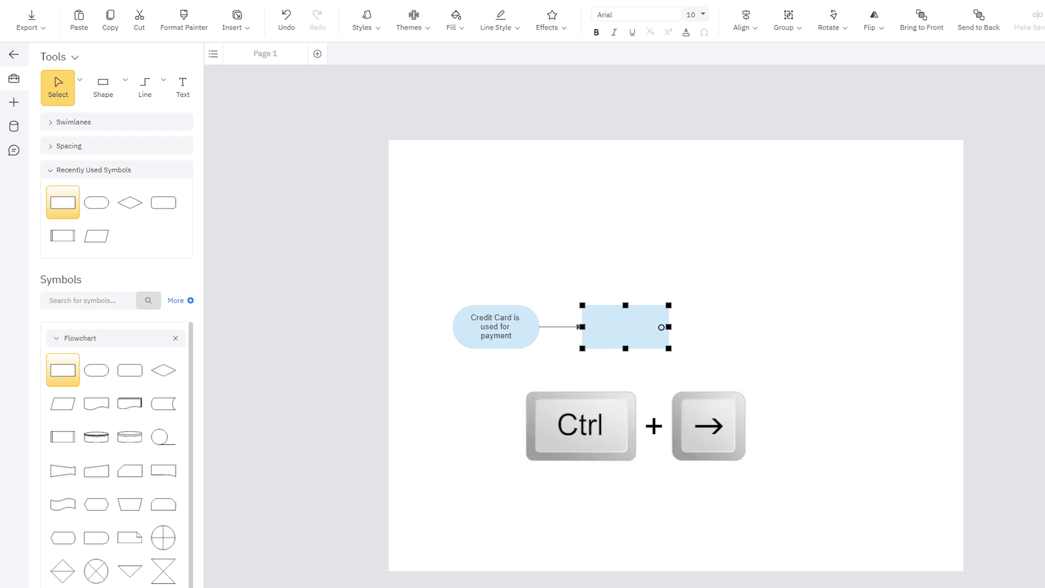
Step: Add two connected boxes to the right with Ctrl+Right and label one 'Step 1'
key(ctrl+Right)
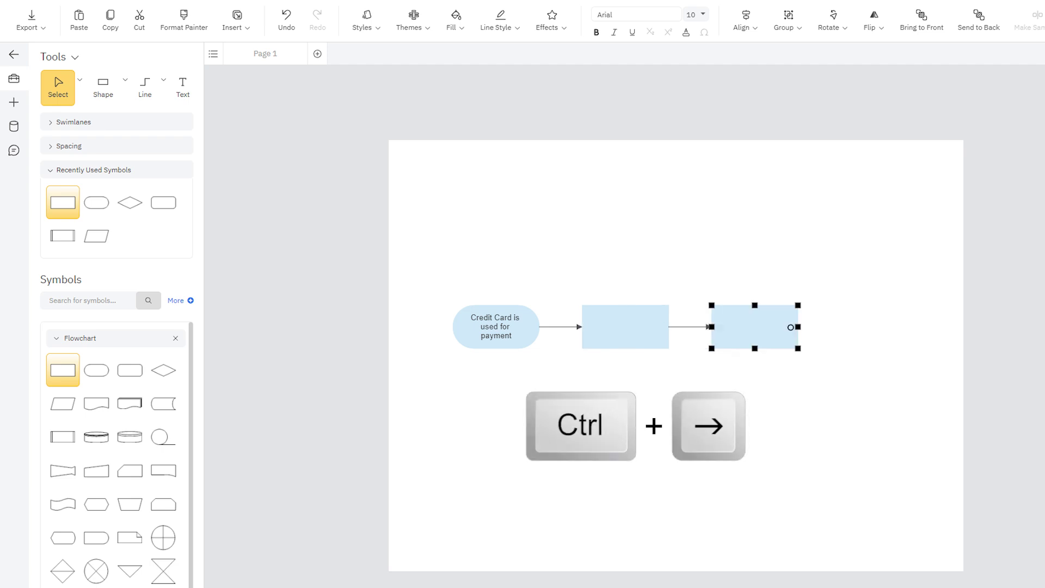
key(ctrl+Right)
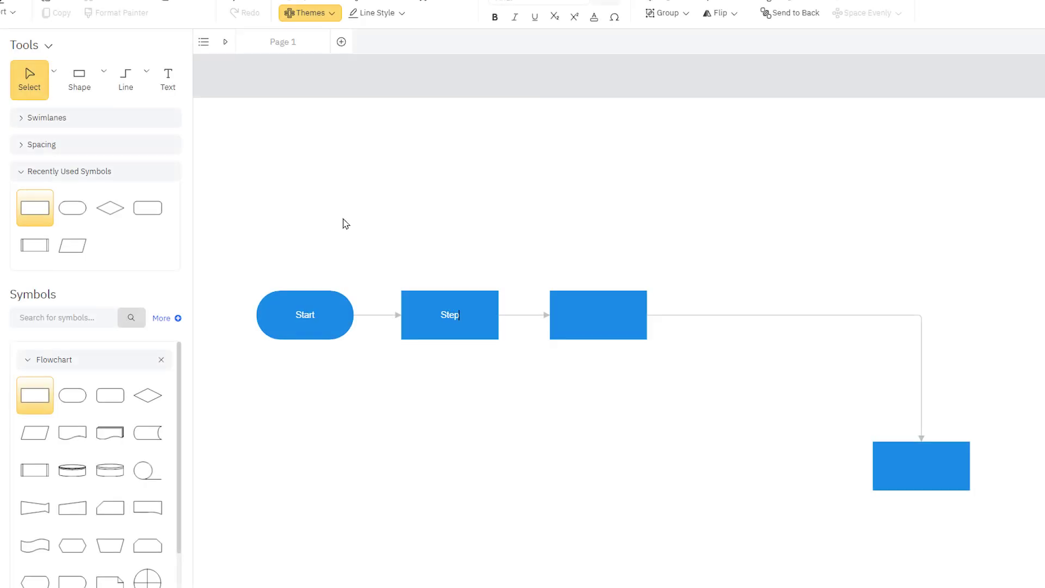
text(1 2)
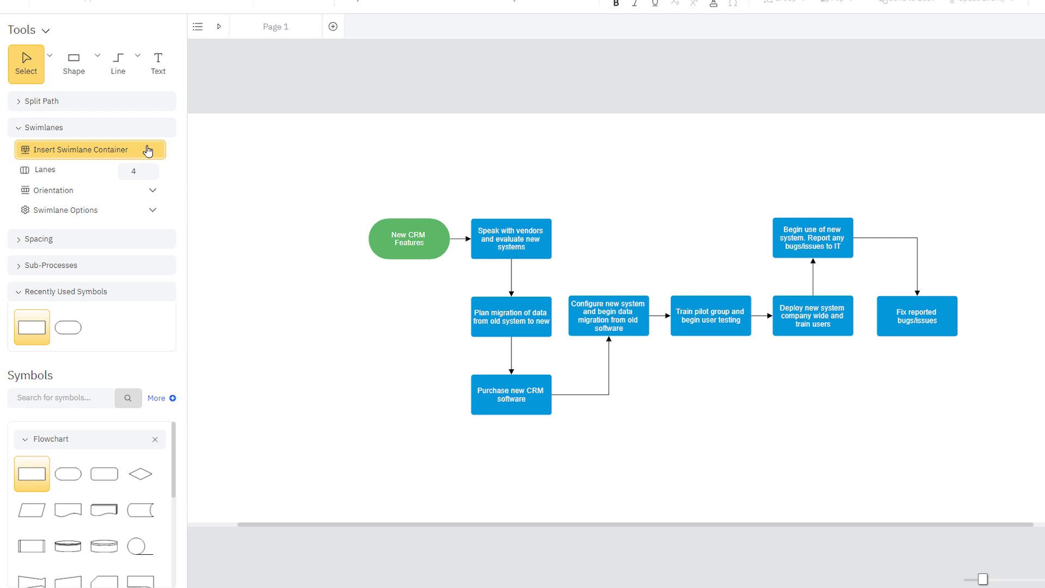
Step: Wrap the CRM flowchart in horizontal swimlanes and add two boxes after Fix reported bugs/issues
click(148, 151)
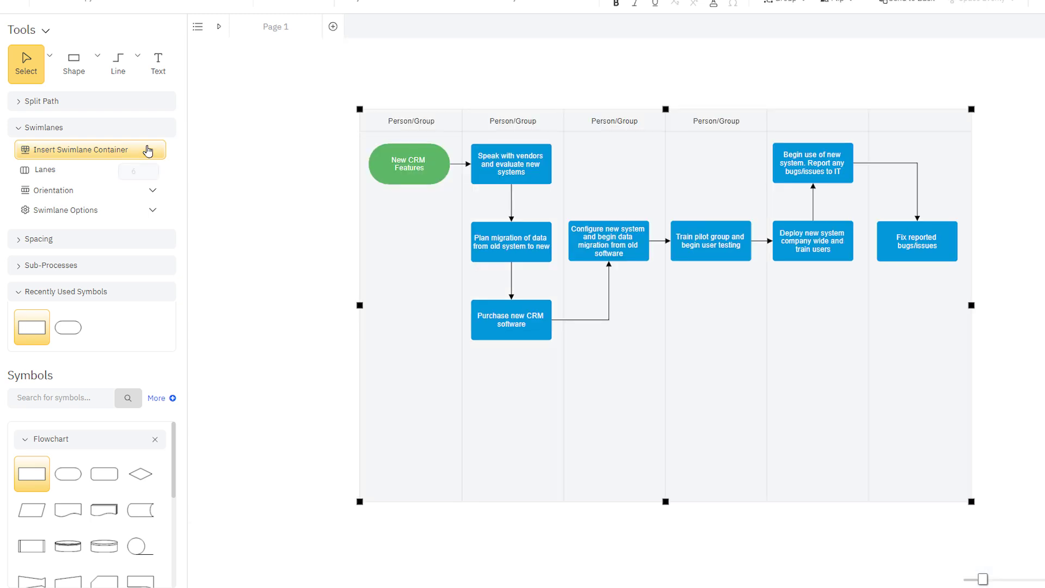
click(149, 193)
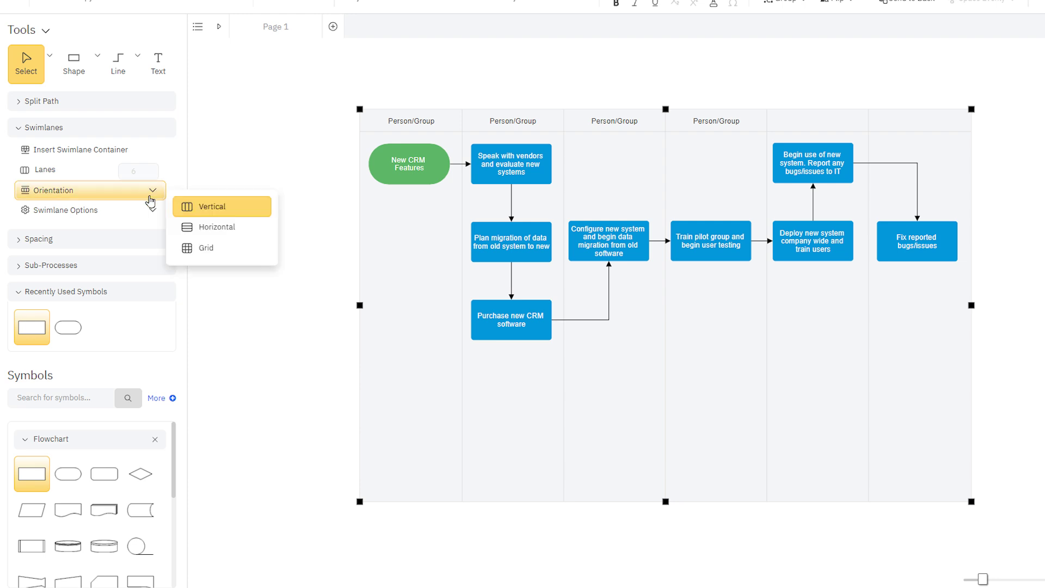
click(215, 229)
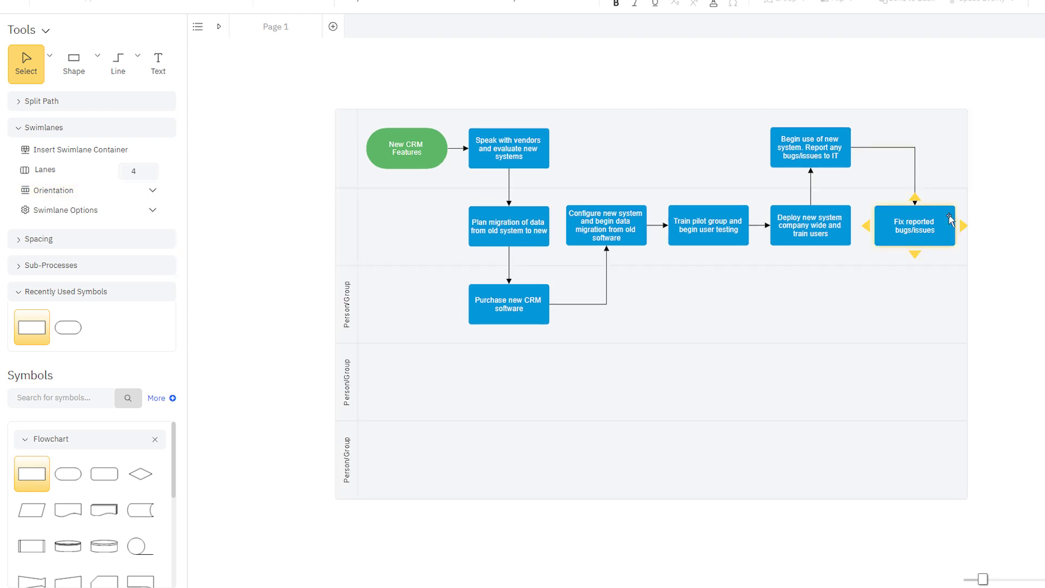
click(962, 226)
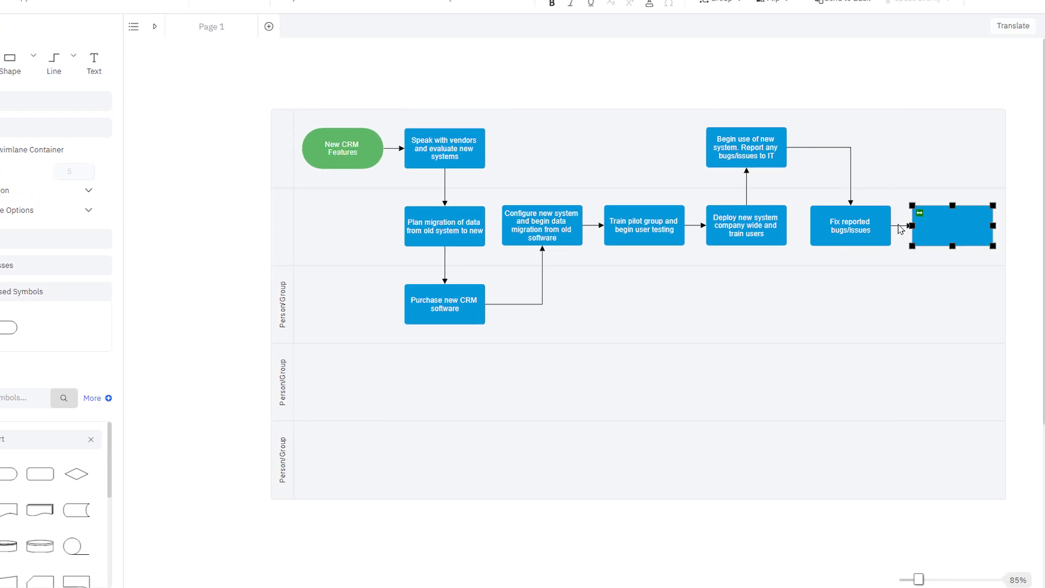
click(998, 225)
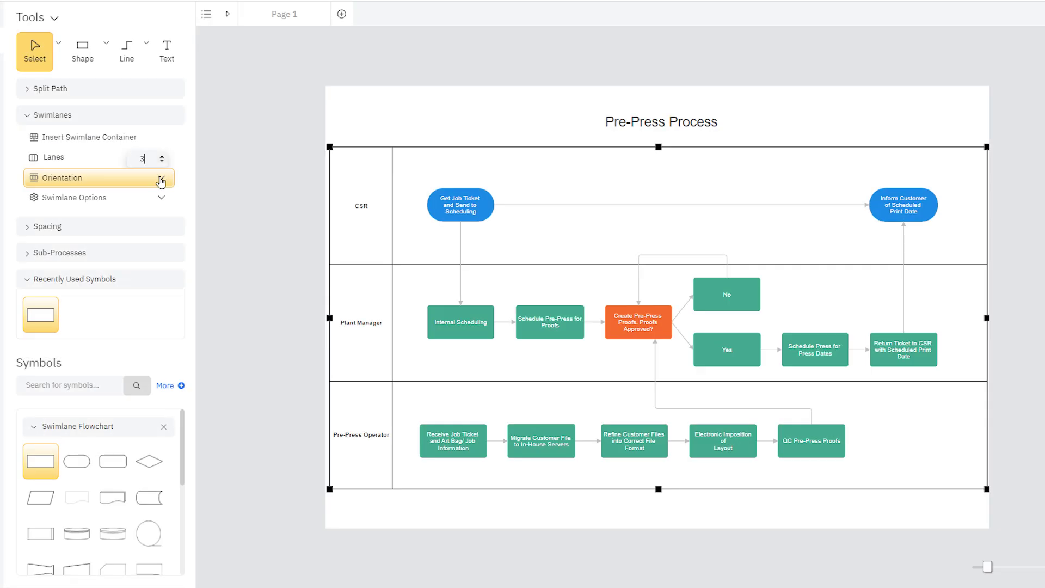
Step: Switch the Pre-Press Process lanes to vertical, then to lanes in both directions
click(161, 177)
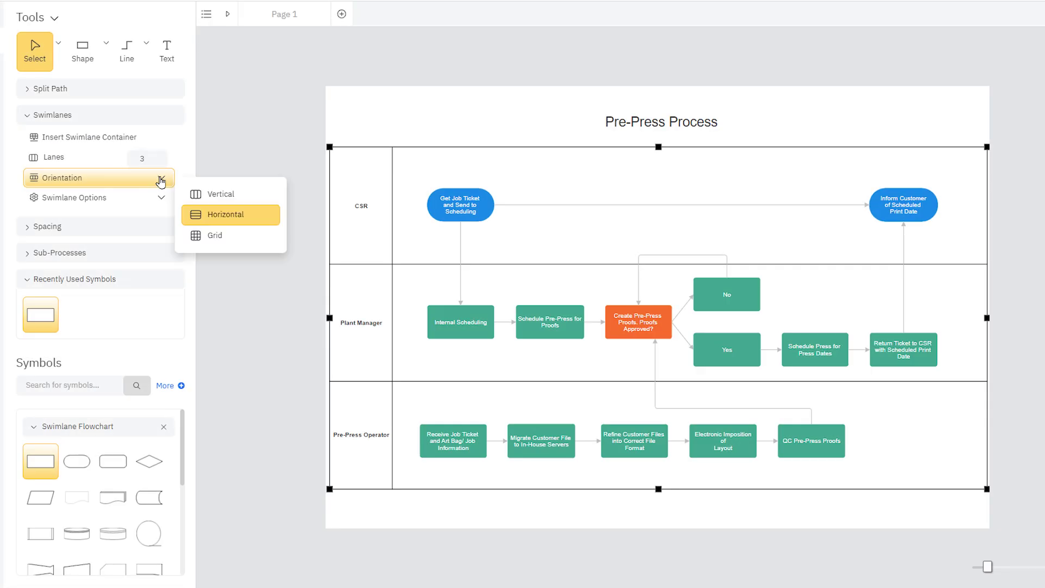
click(221, 196)
click(162, 177)
click(217, 234)
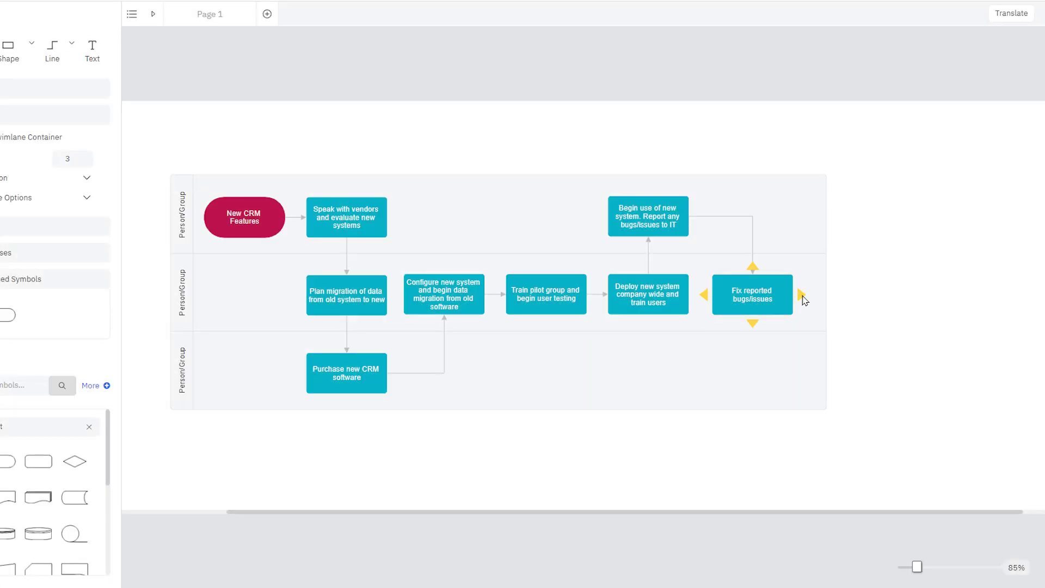
Step: Add two boxes after Fix reported bugs/issues and two boxes below Release to Future Build
click(801, 296)
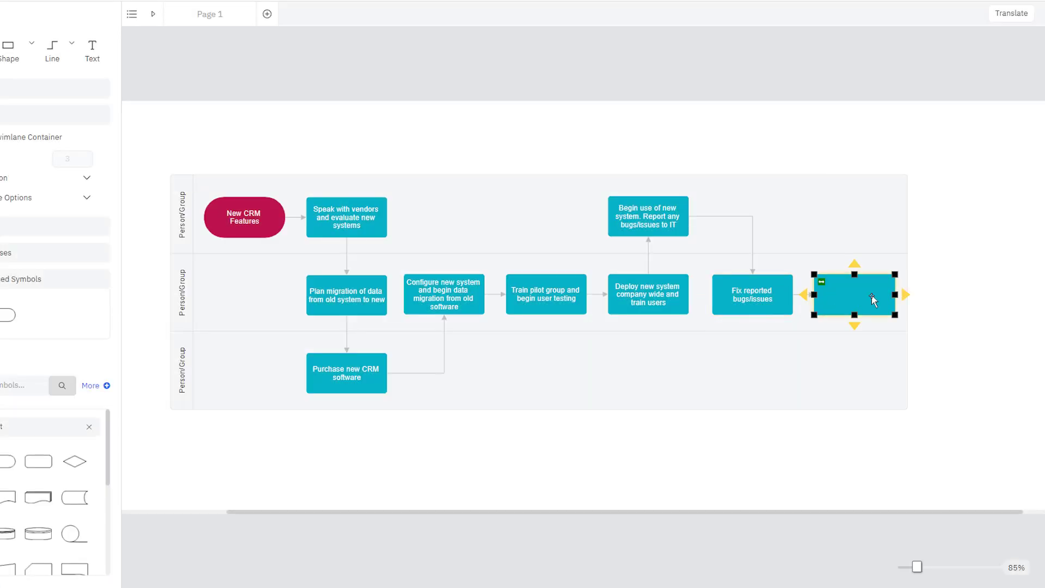
click(905, 296)
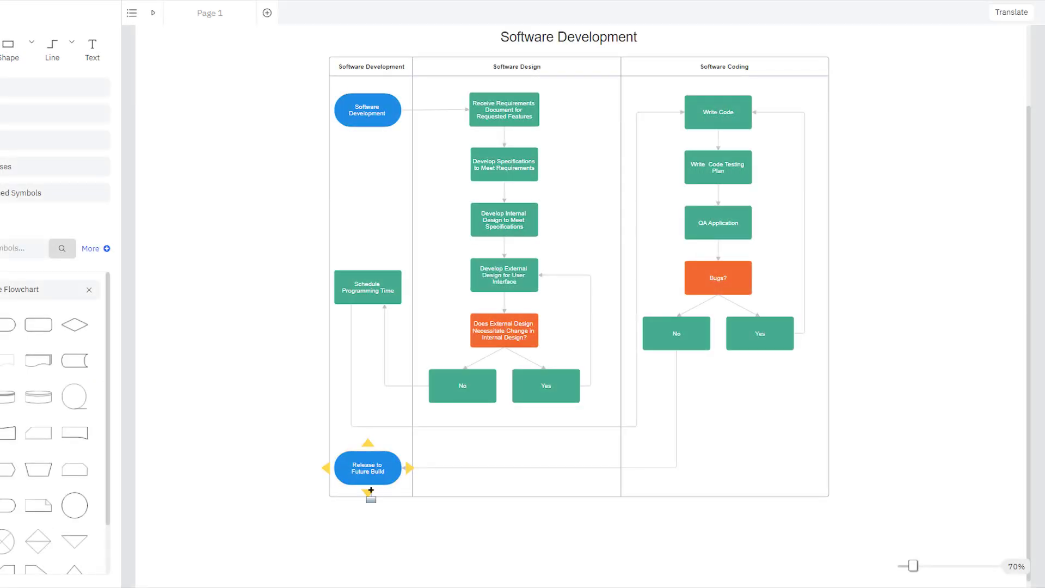
click(370, 490)
click(370, 548)
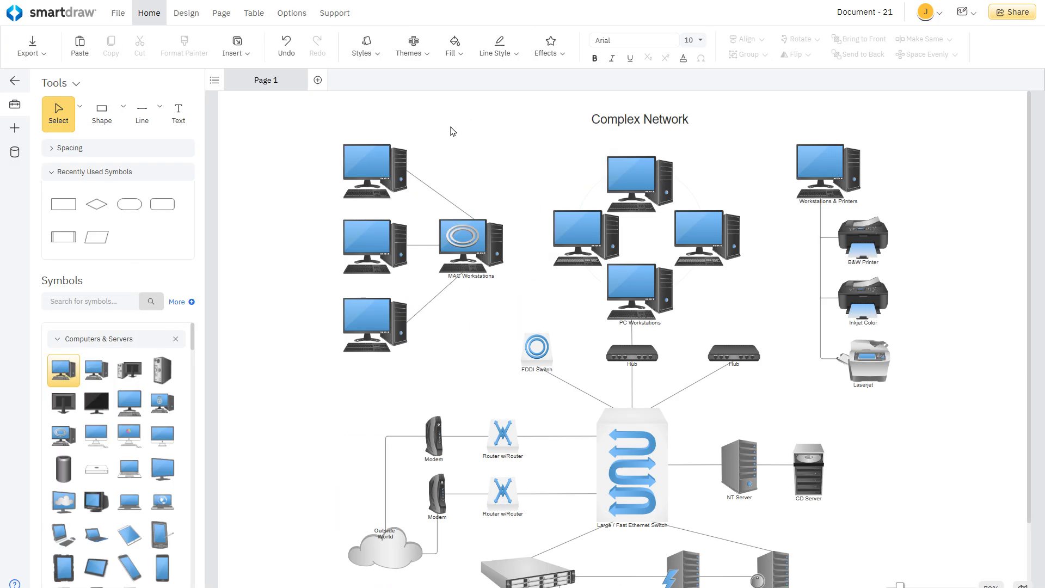
Step: Put a frame around the MAC Workstations group
click(370, 157)
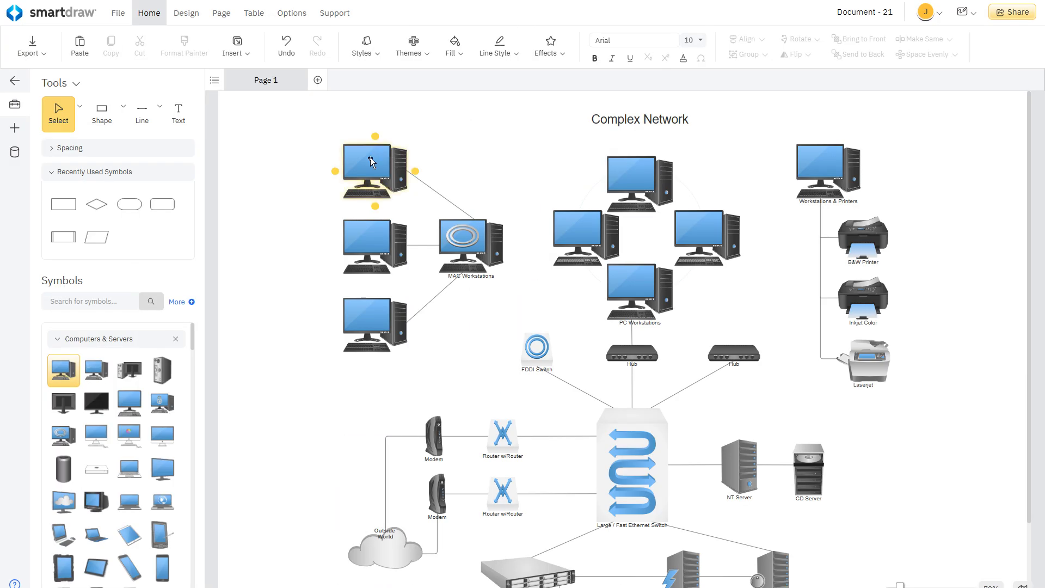
right_click(370, 158)
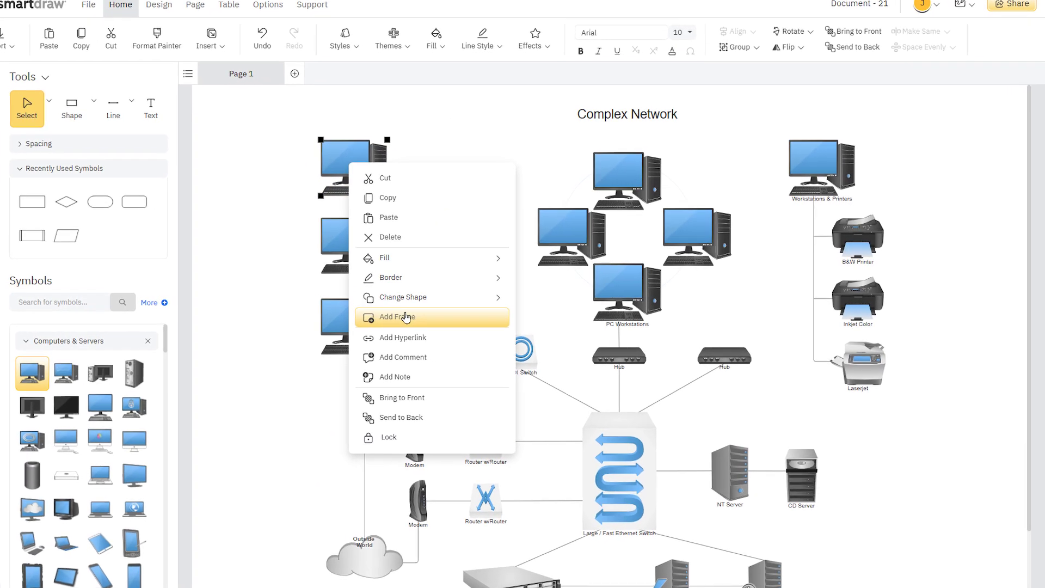
click(417, 315)
Step: Put a frame around the Workstations & Printers group
click(814, 165)
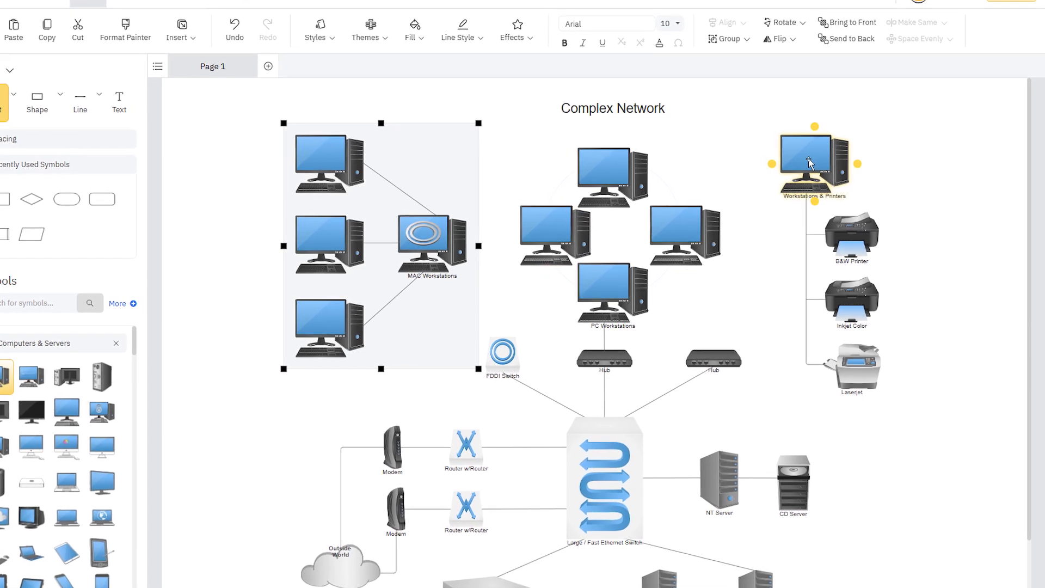
right_click(814, 165)
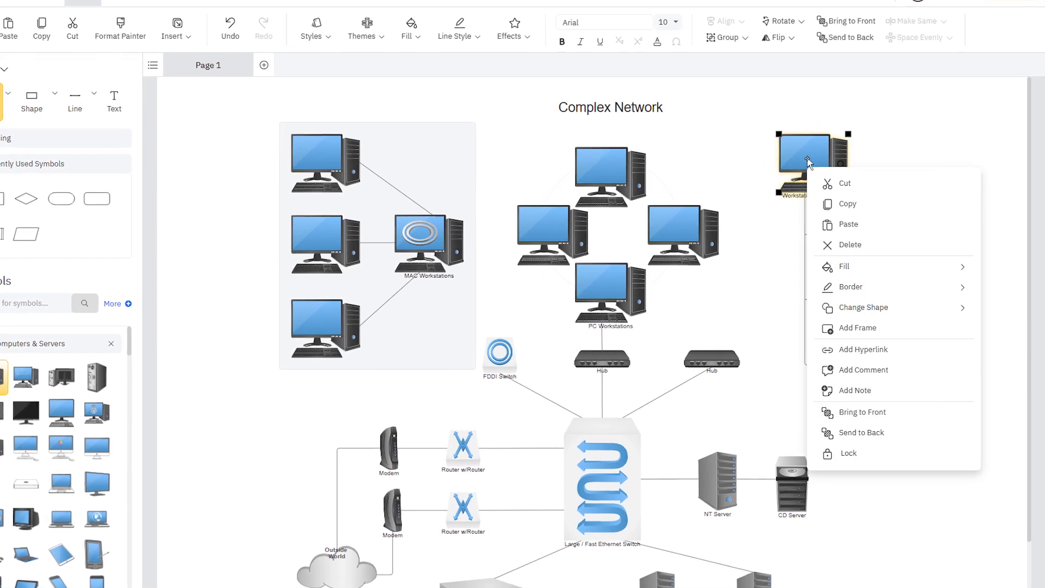
click(887, 332)
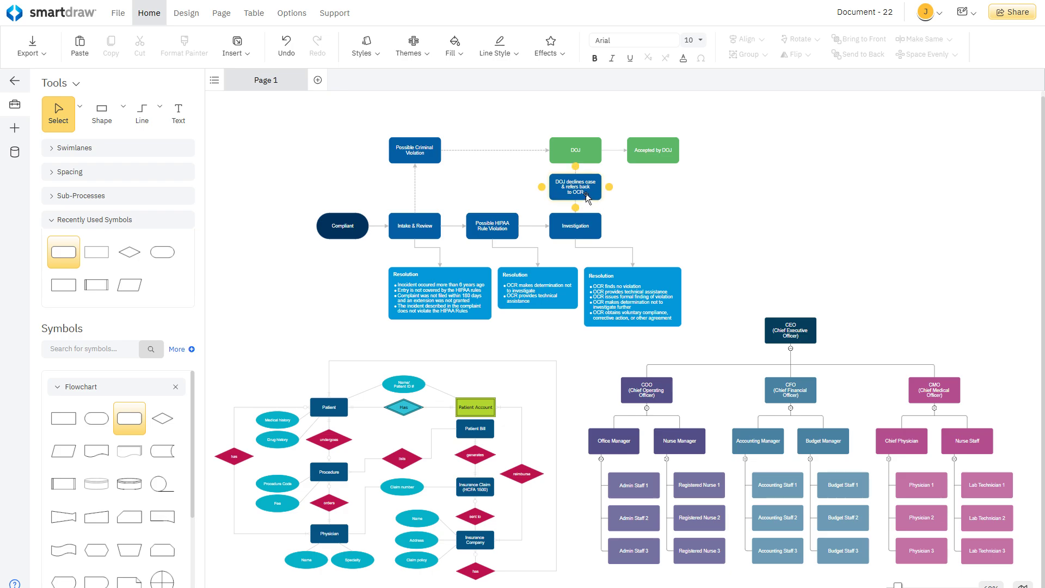
Step: Frame the complaint flowchart and the patient ER diagram
right_click(584, 194)
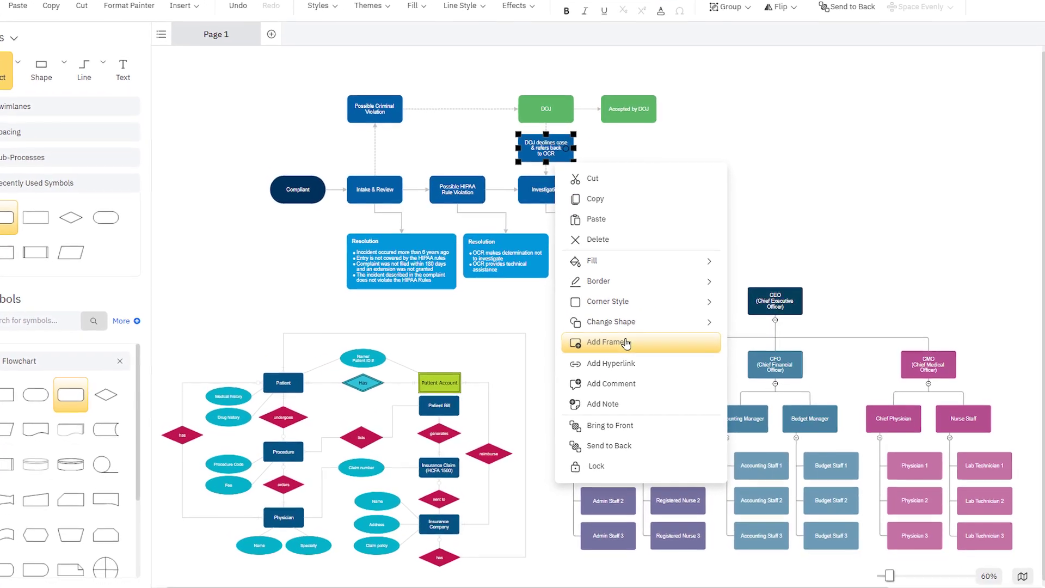
click(626, 343)
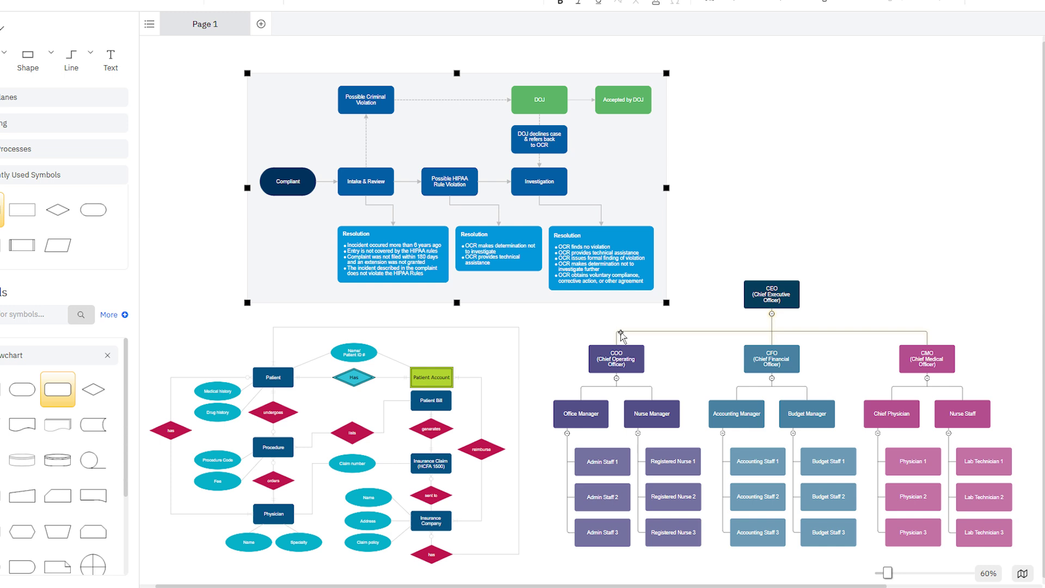
click(352, 384)
right_click(352, 385)
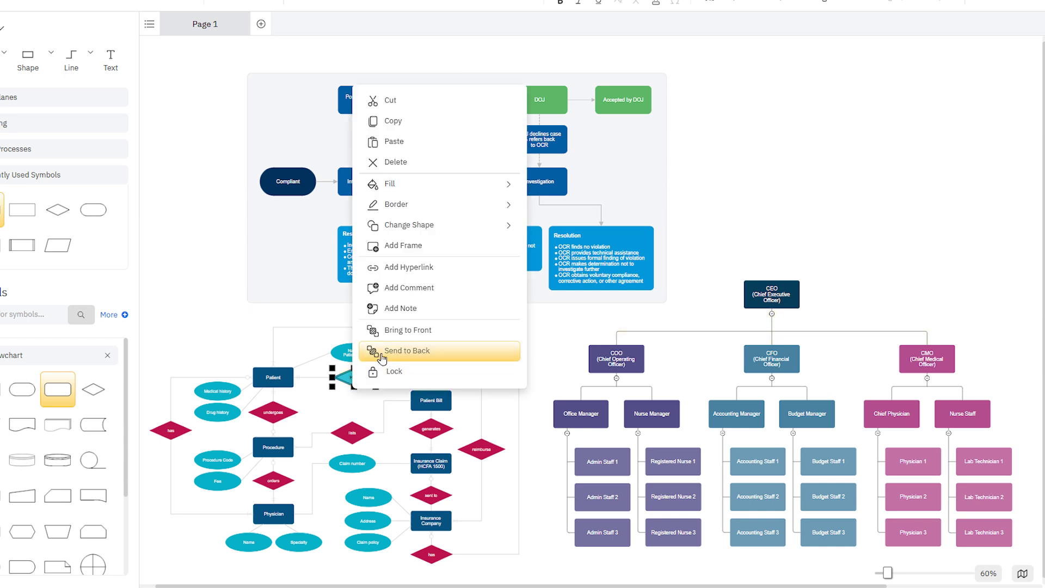
click(424, 253)
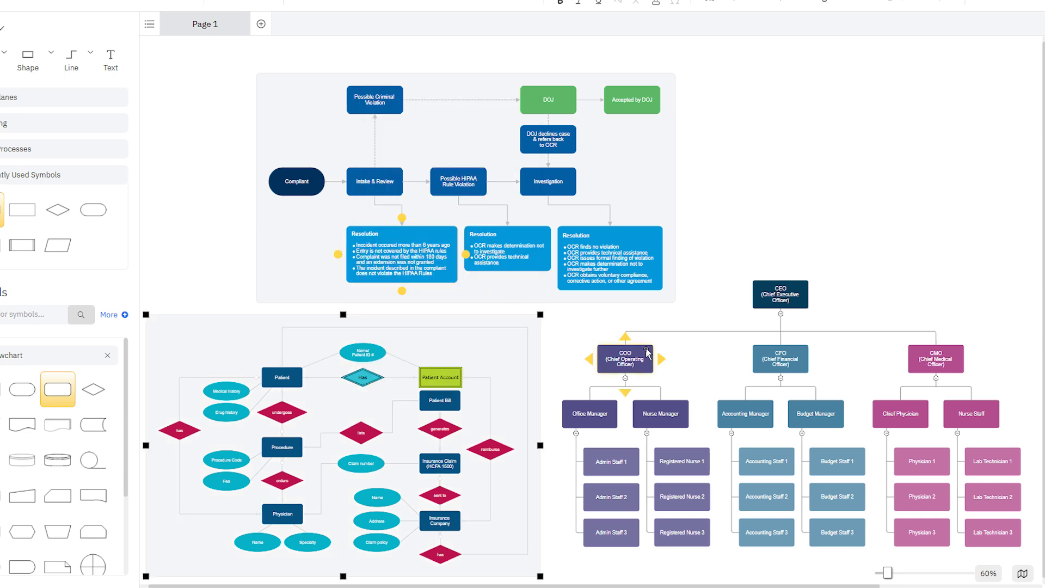
Step: Frame the org chart, move it up and left, and nudge the flowchart frame
right_click(765, 365)
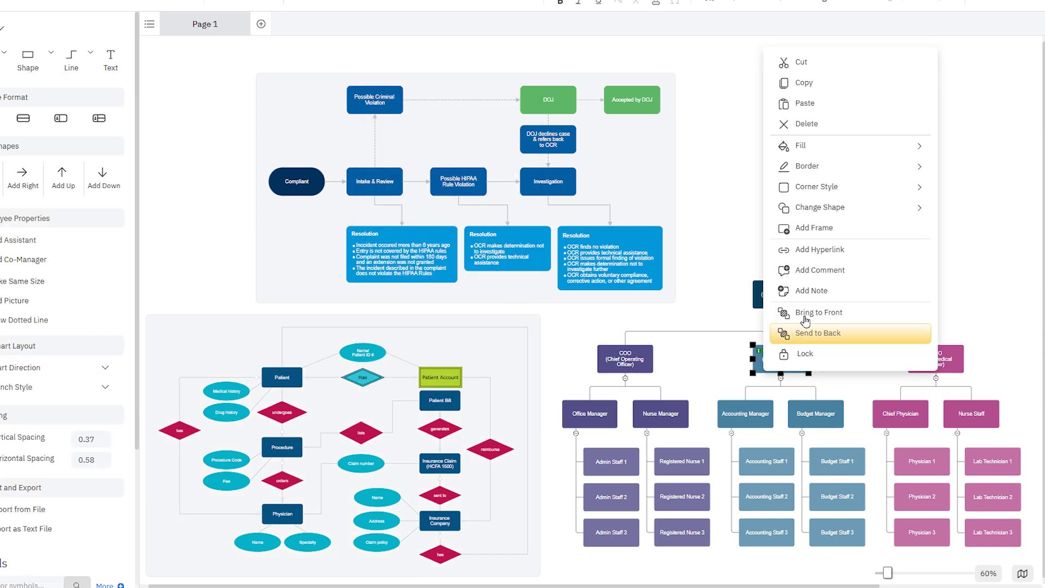
click(830, 234)
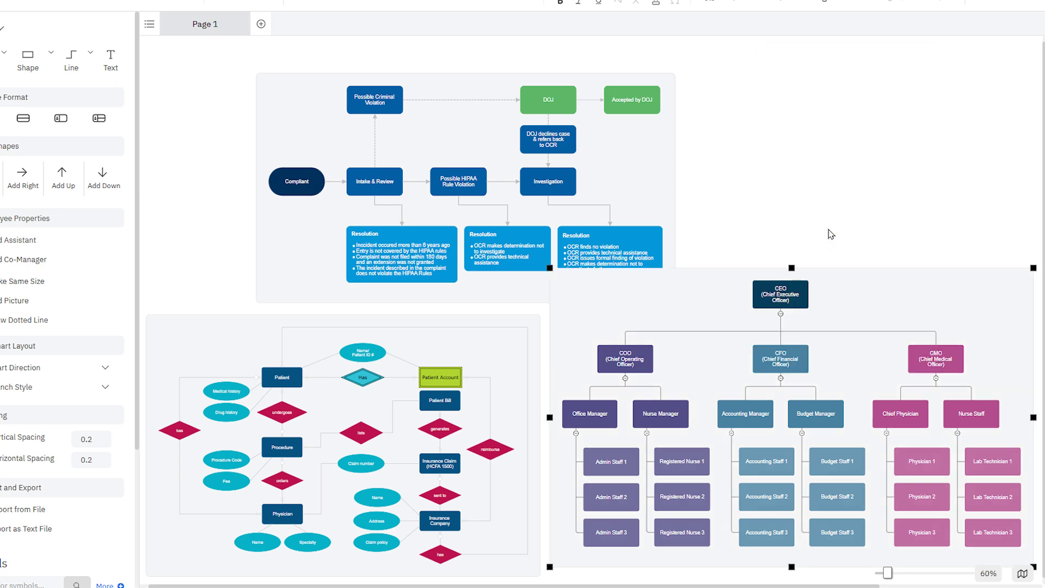
drag(807, 268, 938, 198)
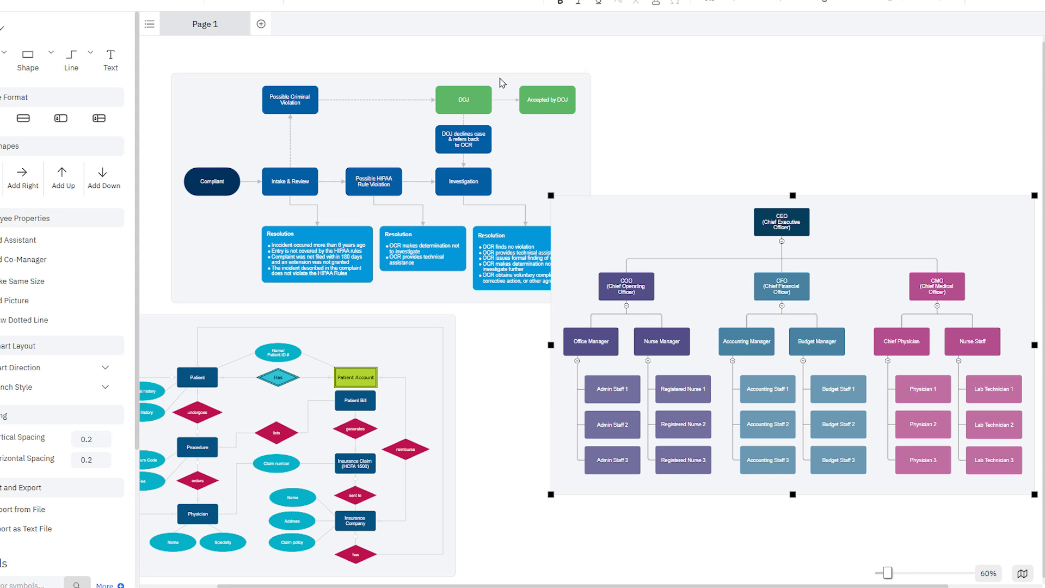
drag(501, 83, 520, 68)
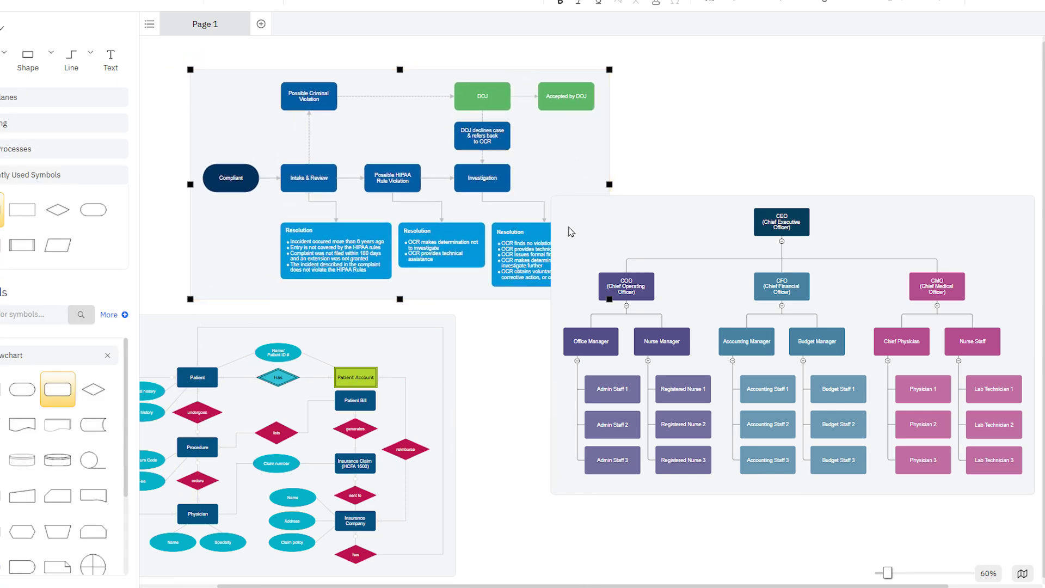
Step: Add three stacked boxes below Admin Staff 3 and bring up the org chart frame's Frame Options
click(612, 482)
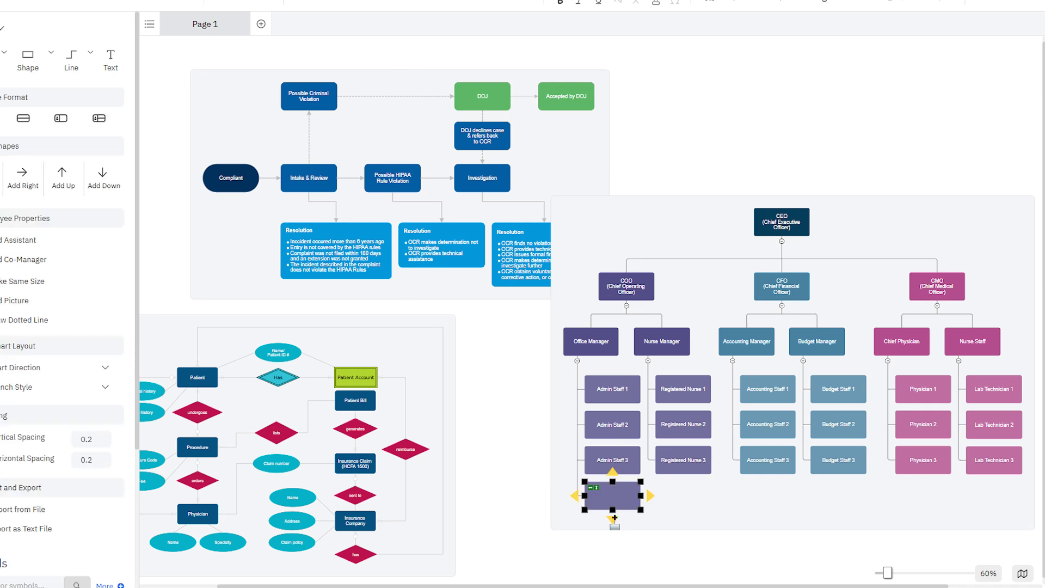
click(614, 518)
click(612, 553)
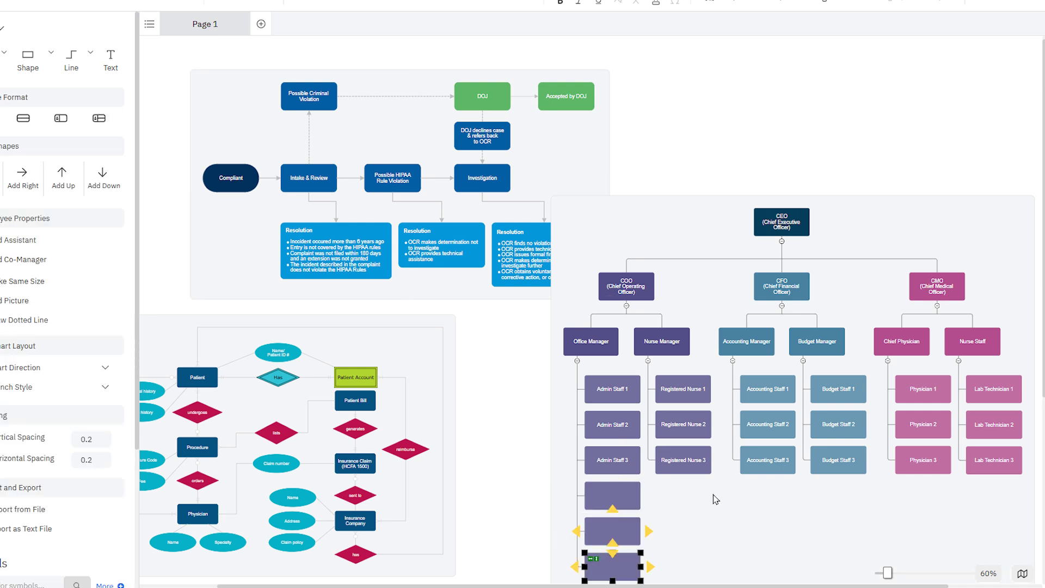
right_click(631, 215)
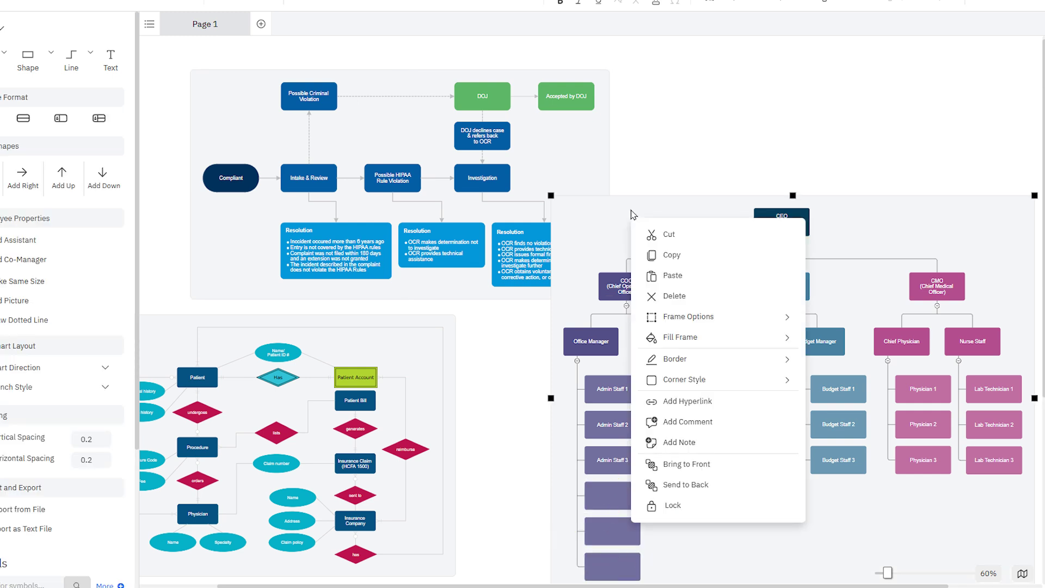
mouse_move(690, 323)
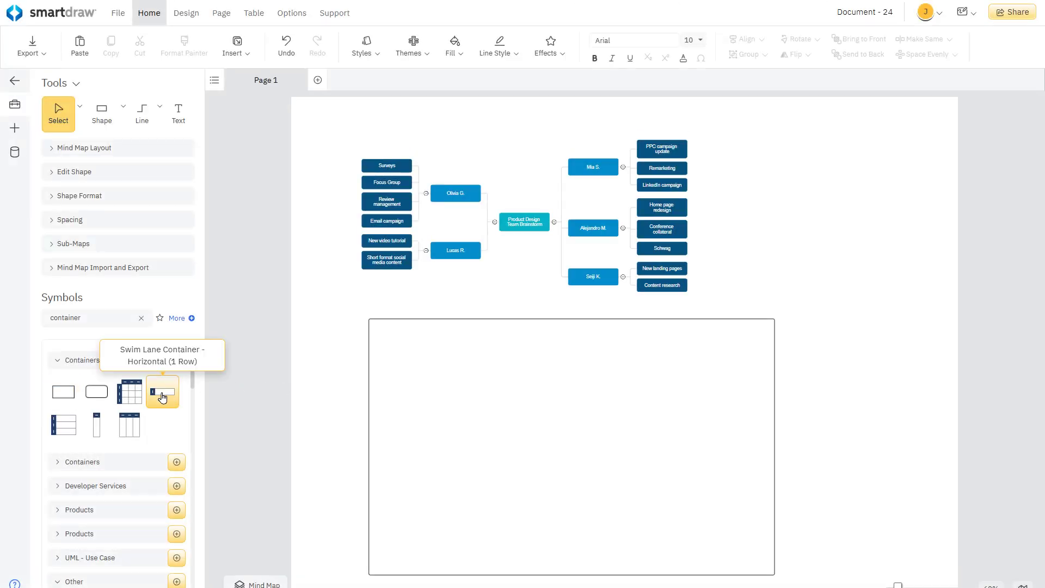
Step: Place a Swim Lane Container on the page with two connected teal boxes
drag(162, 397, 821, 267)
click(96, 94)
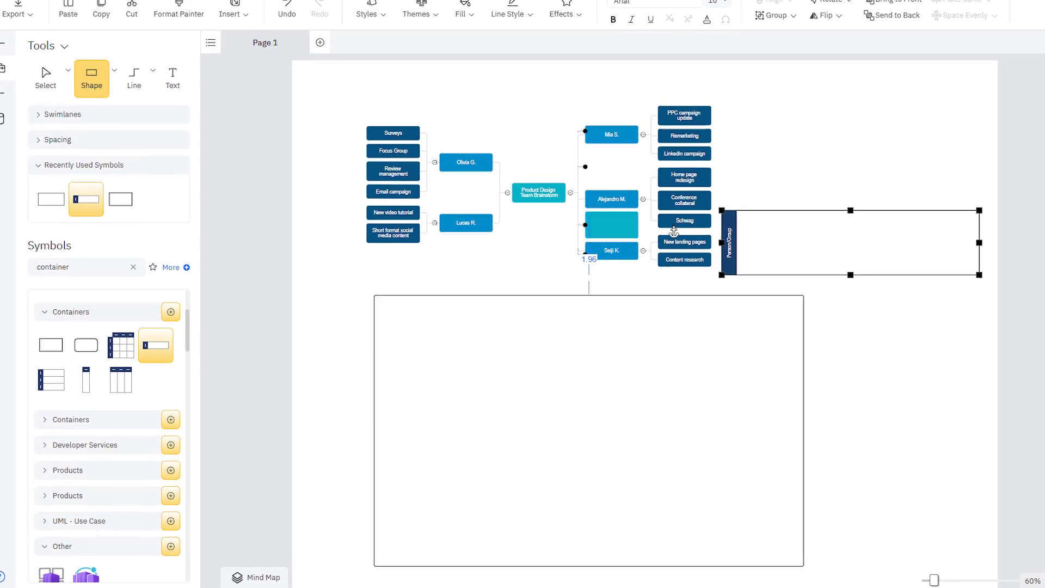
click(776, 254)
click(810, 255)
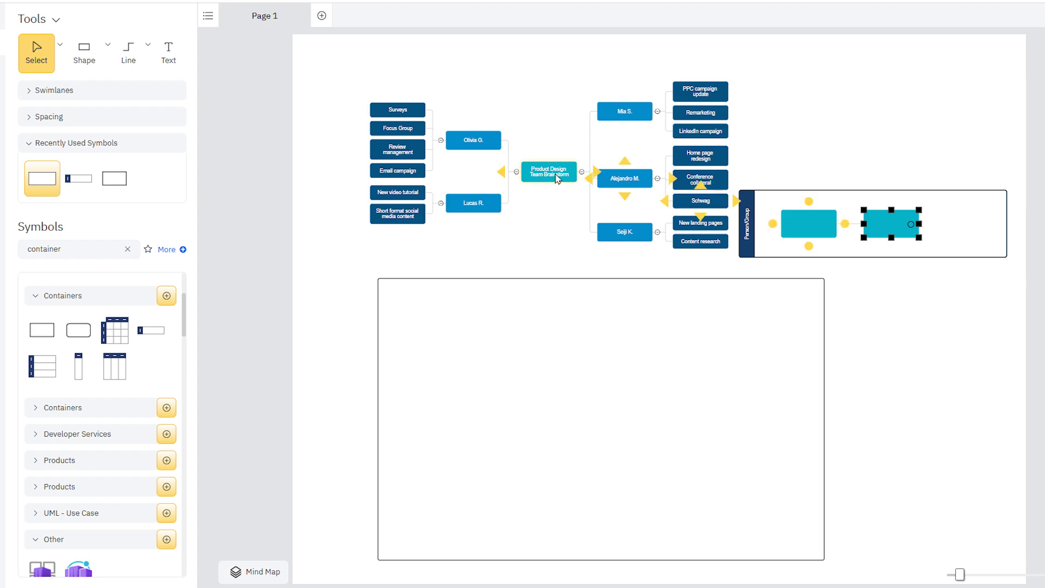
Step: Move the swimlane into the container, chain two more teal boxes, and add PPC campaign update and Remarketing children
drag(548, 171, 592, 299)
mouse_move(594, 458)
mouse_down()
mouse_move(562, 156)
mouse_move(611, 467)
mouse_up()
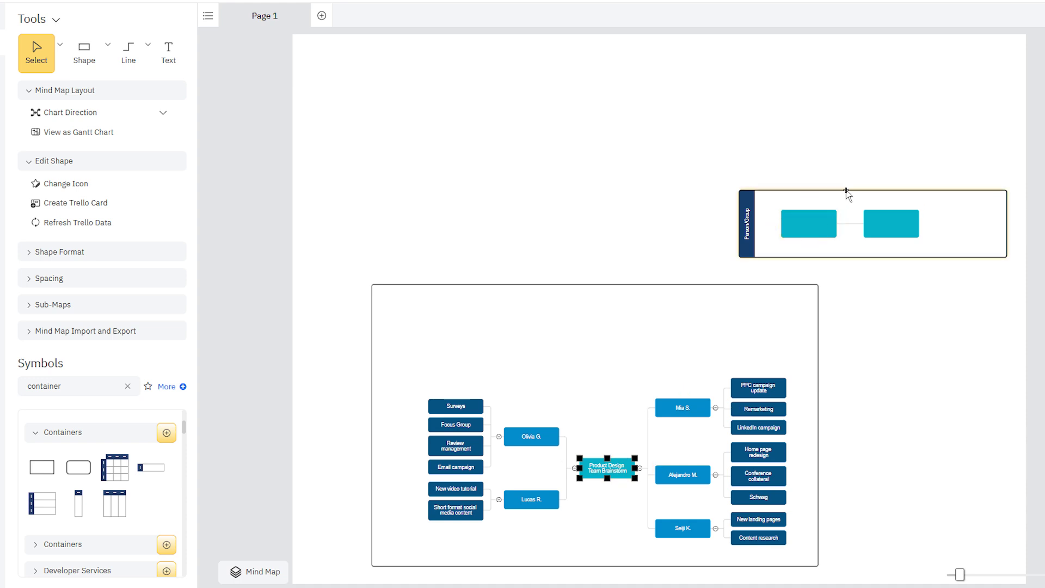
drag(846, 194, 523, 301)
drag(577, 241, 686, 318)
click(623, 342)
click(705, 342)
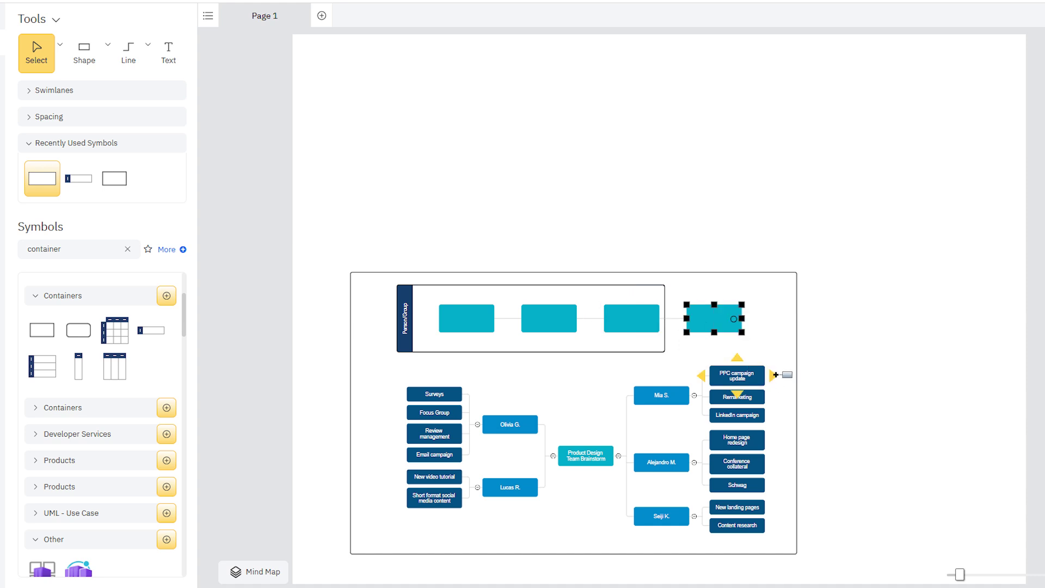
click(773, 376)
click(773, 397)
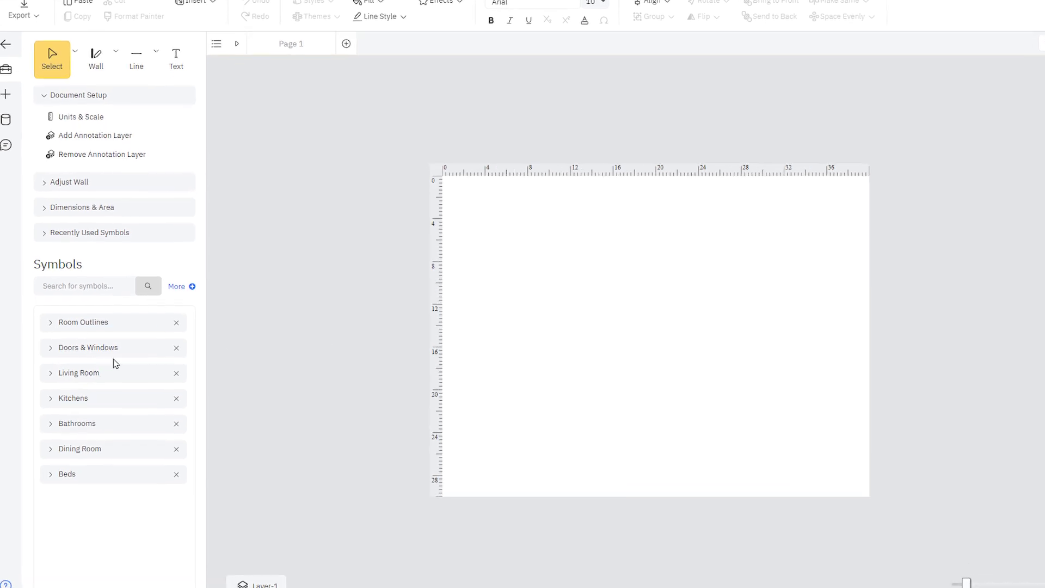
Step: Expand, then collapse, the Doors & Windows and Room Outlines symbol libraries
click(51, 349)
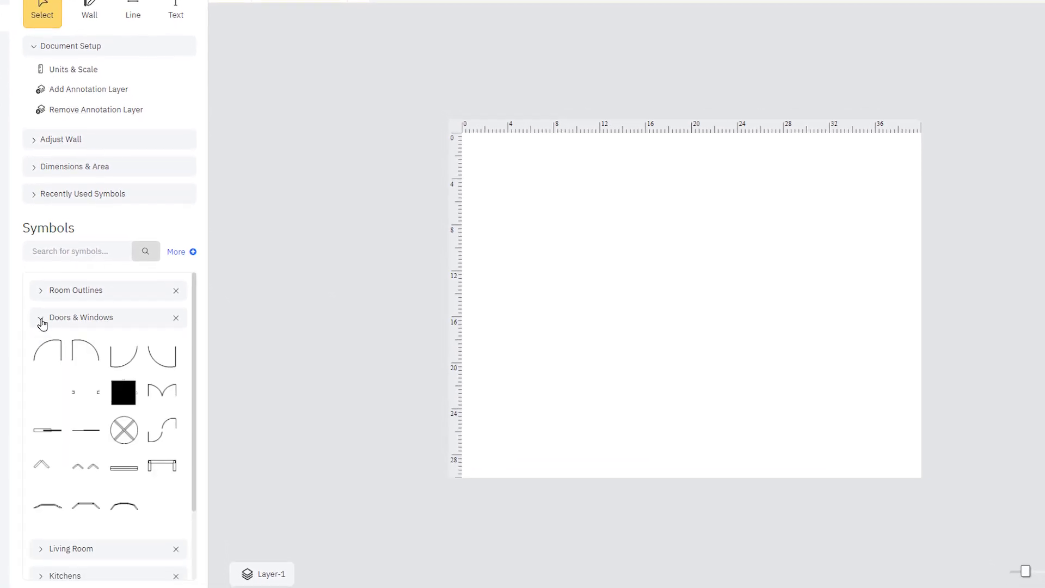
click(38, 290)
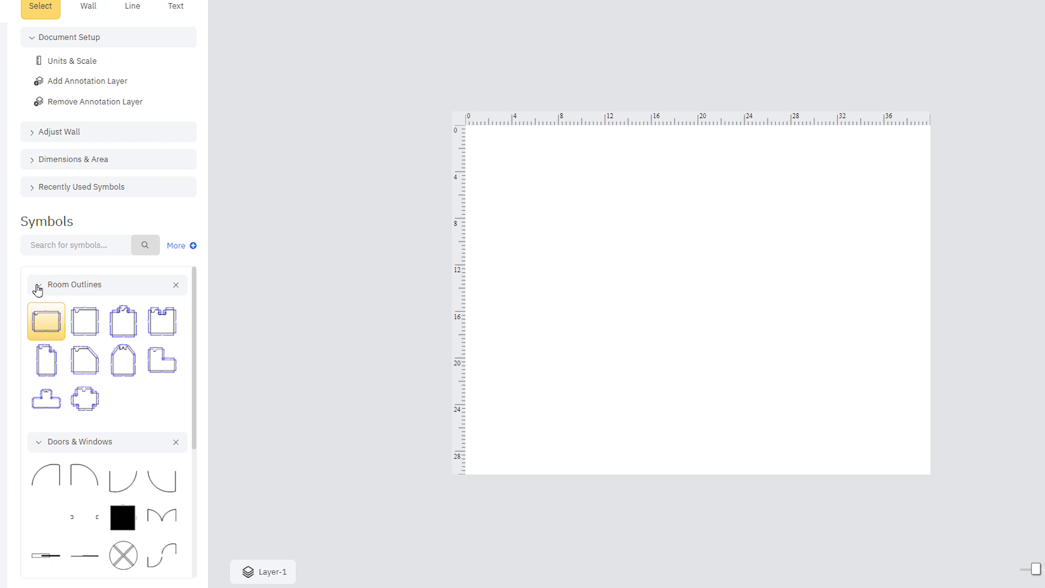
click(37, 290)
click(38, 315)
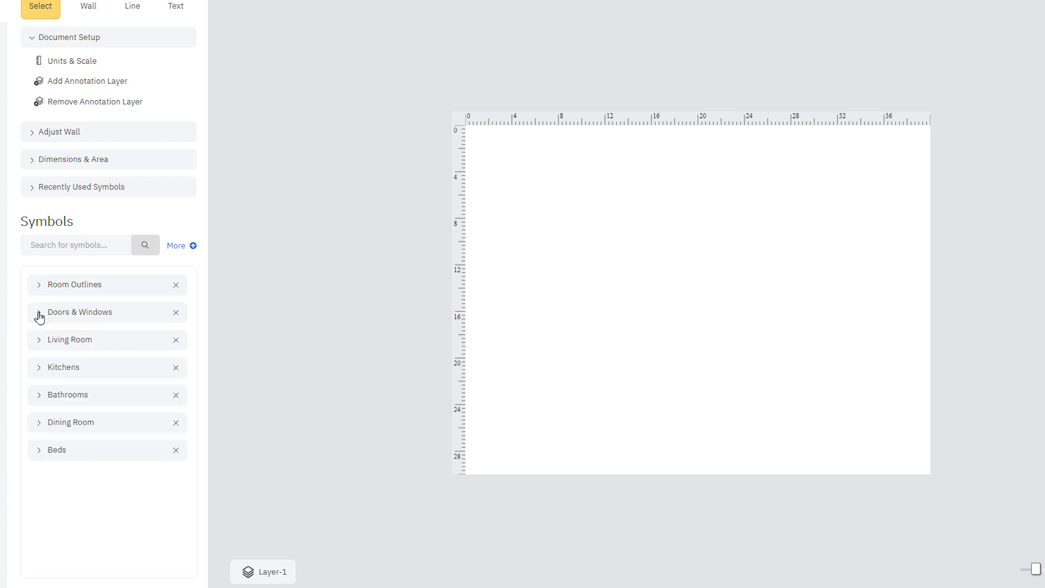
Step: Search the symbol libraries for 'table' and scroll through the matching results
click(59, 245)
text(table)
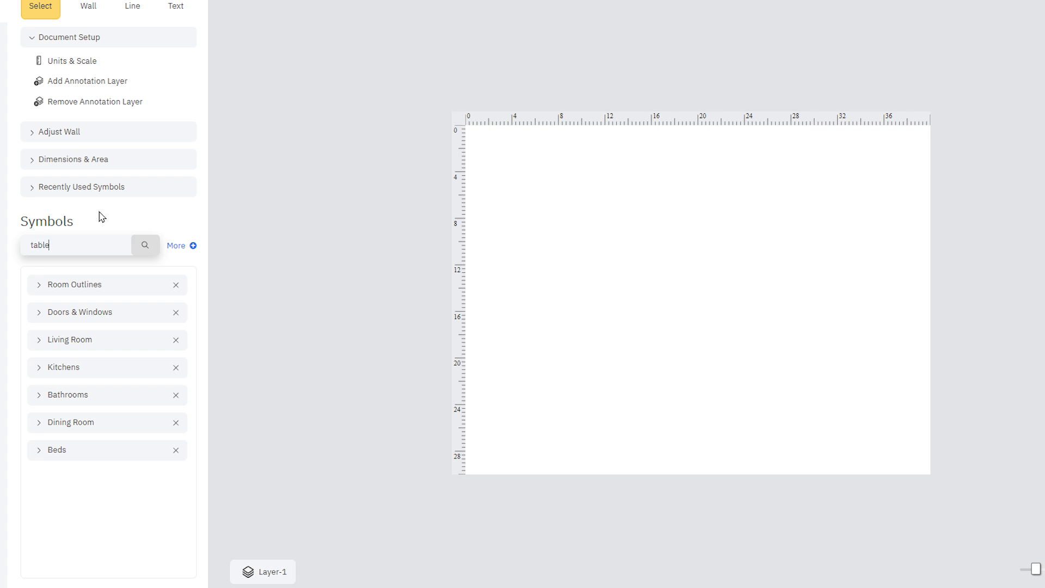
click(145, 245)
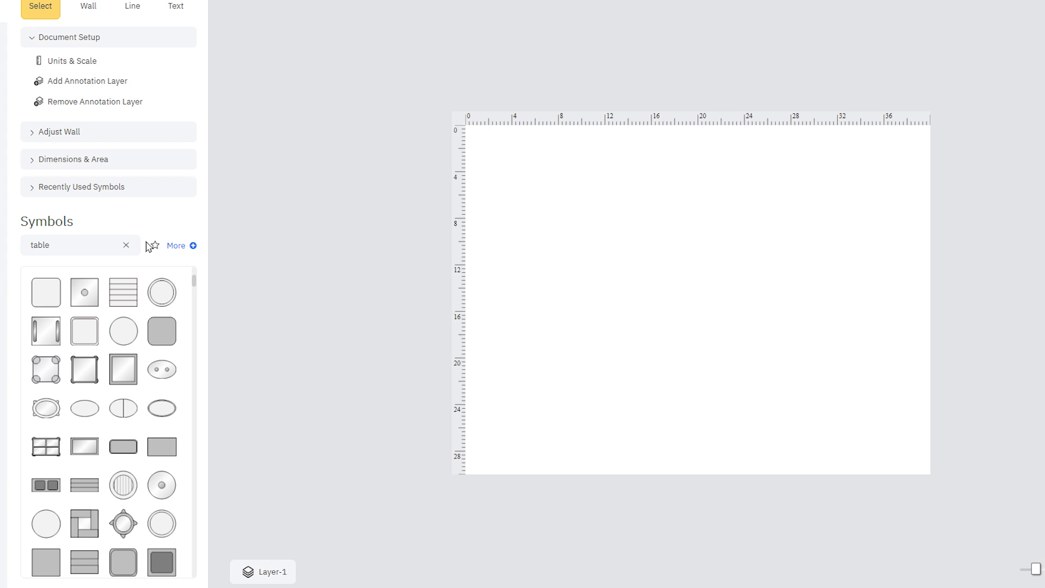
drag(194, 278, 196, 294)
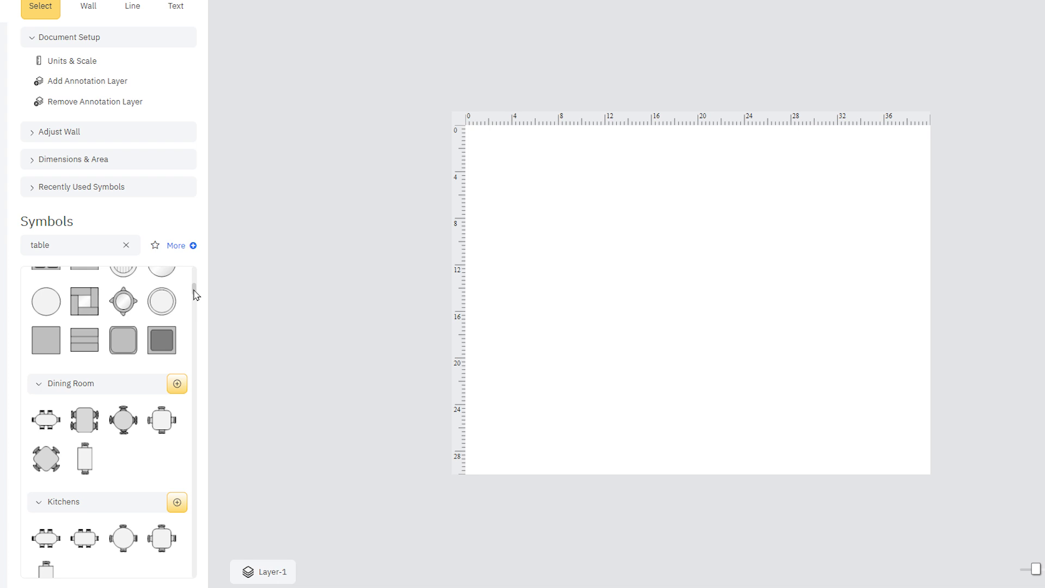
drag(196, 294, 194, 283)
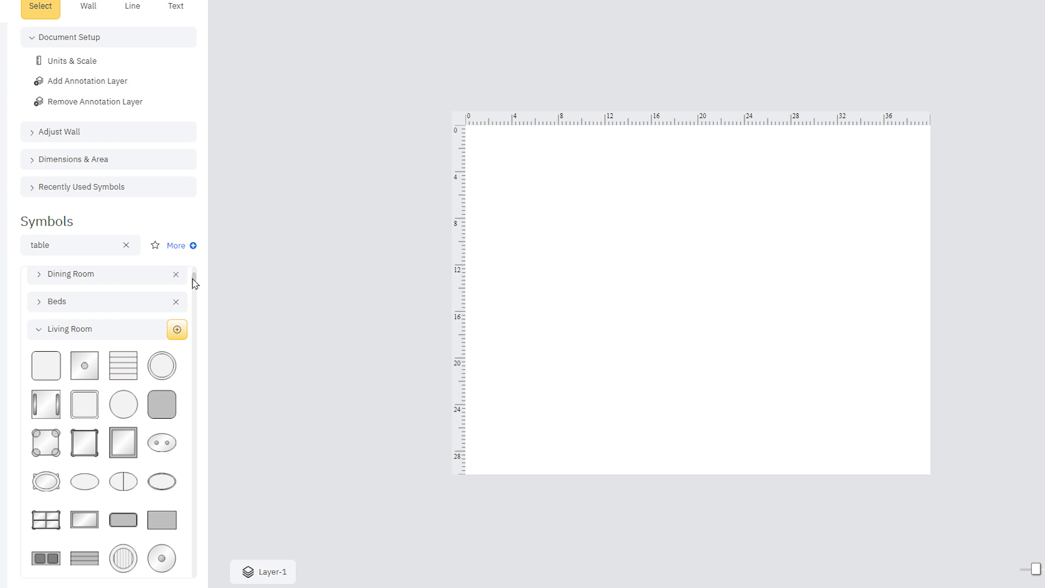
Step: Re-run the 'table' search and pin the Dining Room table results to the symbols list
click(126, 247)
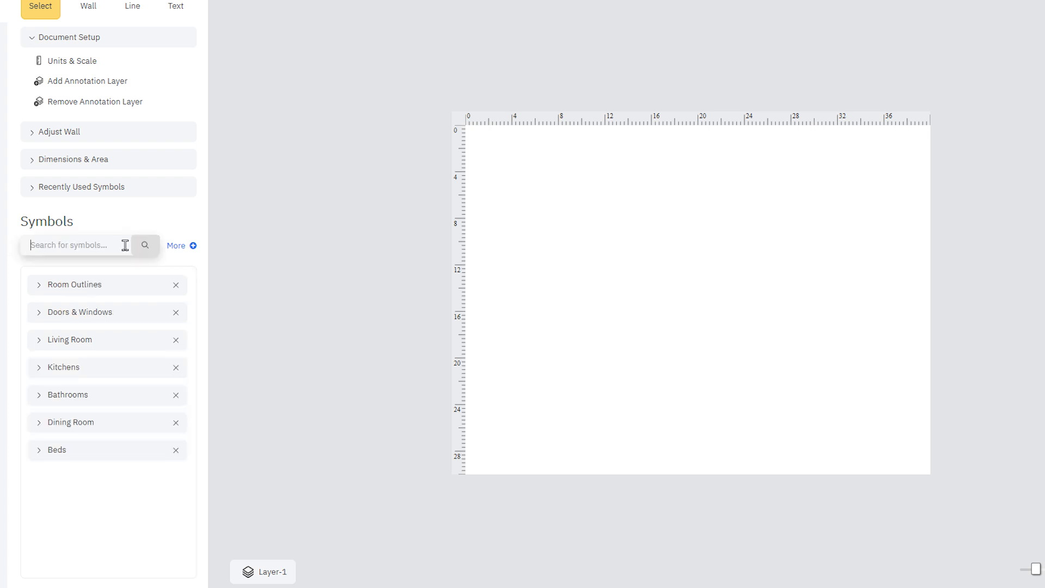
text(table)
key(Return)
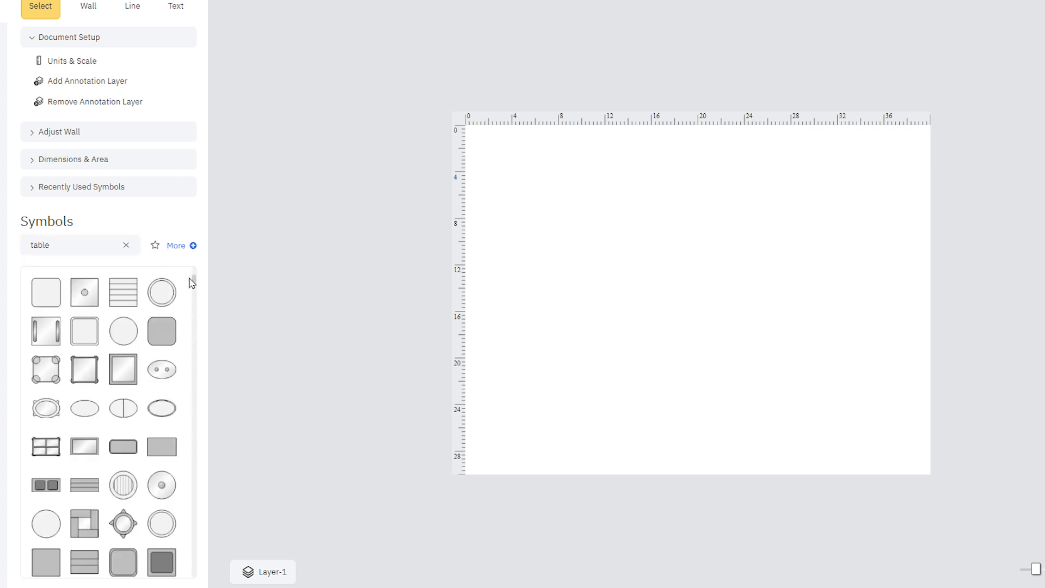
scroll(197, 290, down, 1)
scroll(197, 289, down, 3)
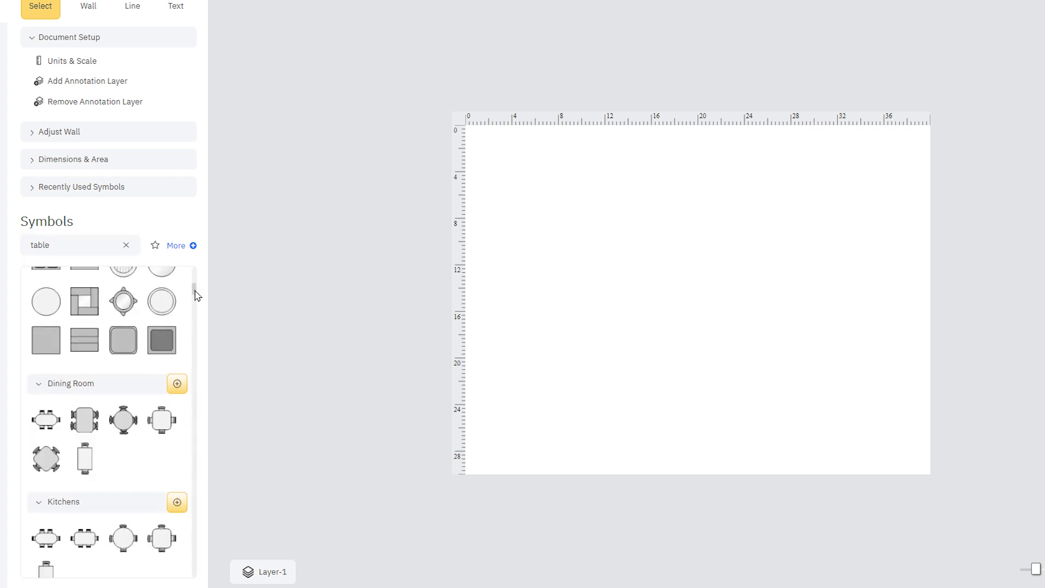
click(177, 386)
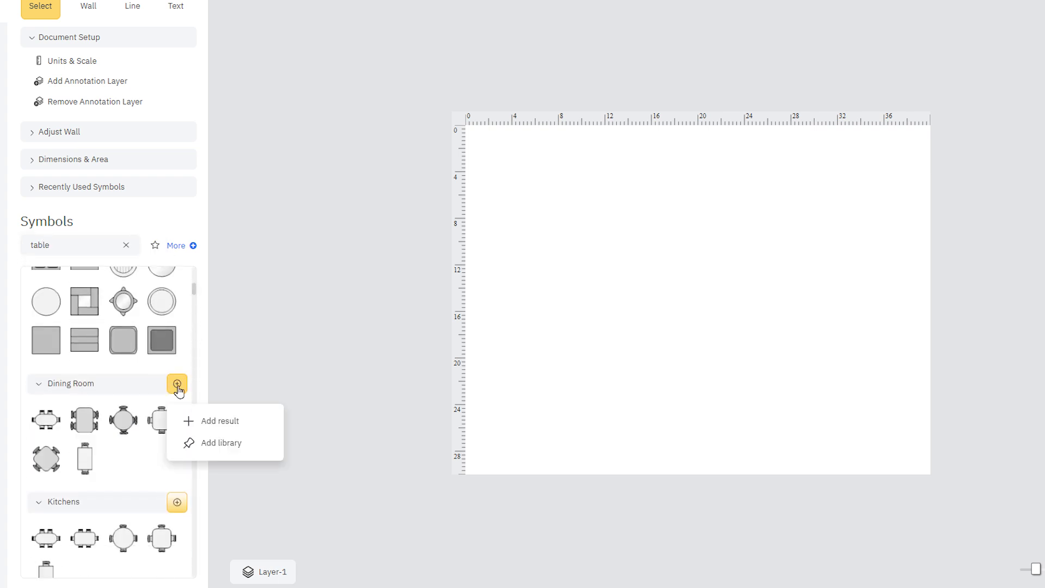
click(223, 423)
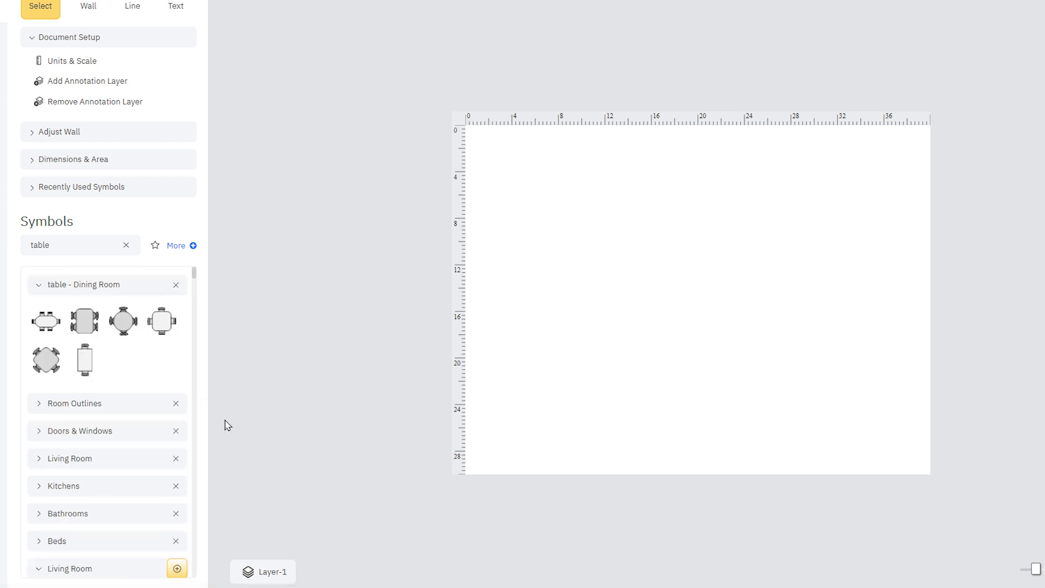
Step: Pin the whole Living Room library and clear the search to show the pinned libraries
click(38, 285)
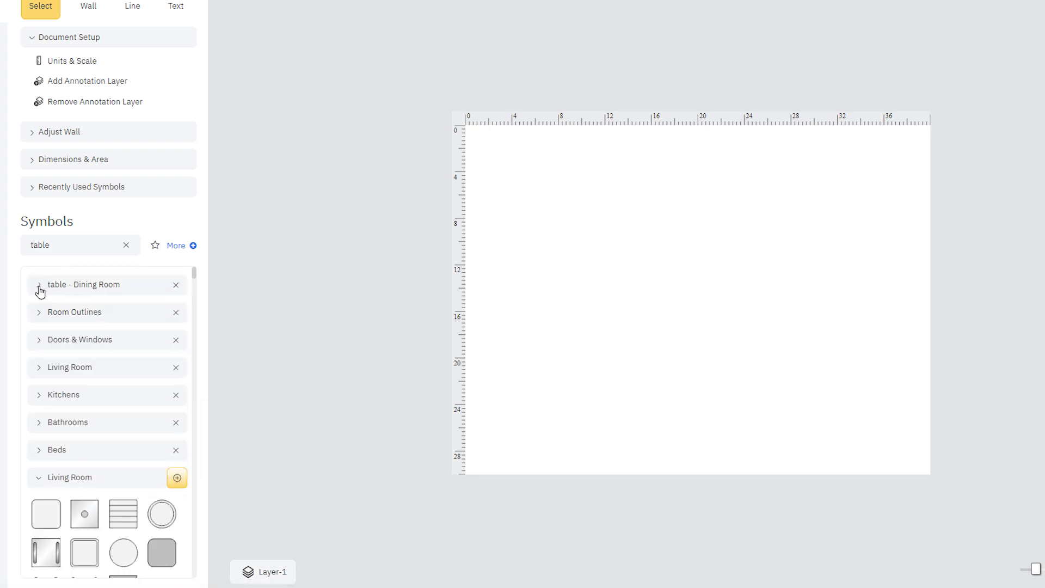
click(177, 478)
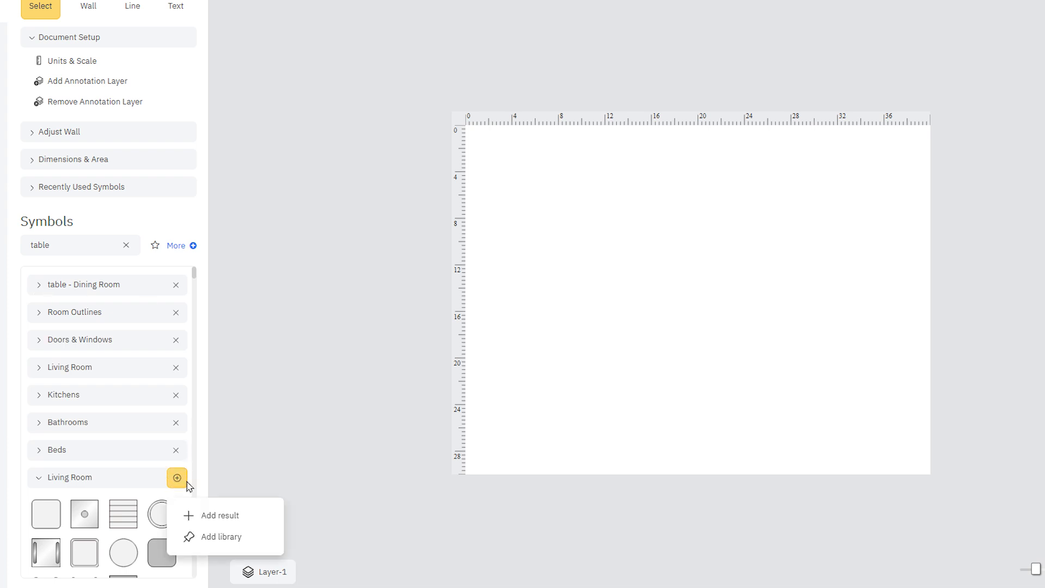
click(231, 538)
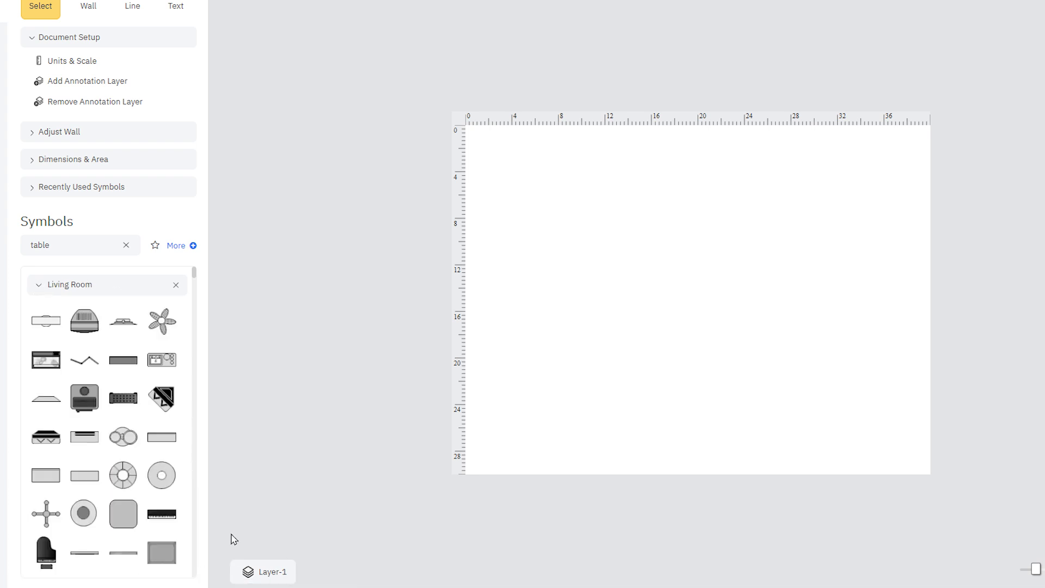
click(125, 245)
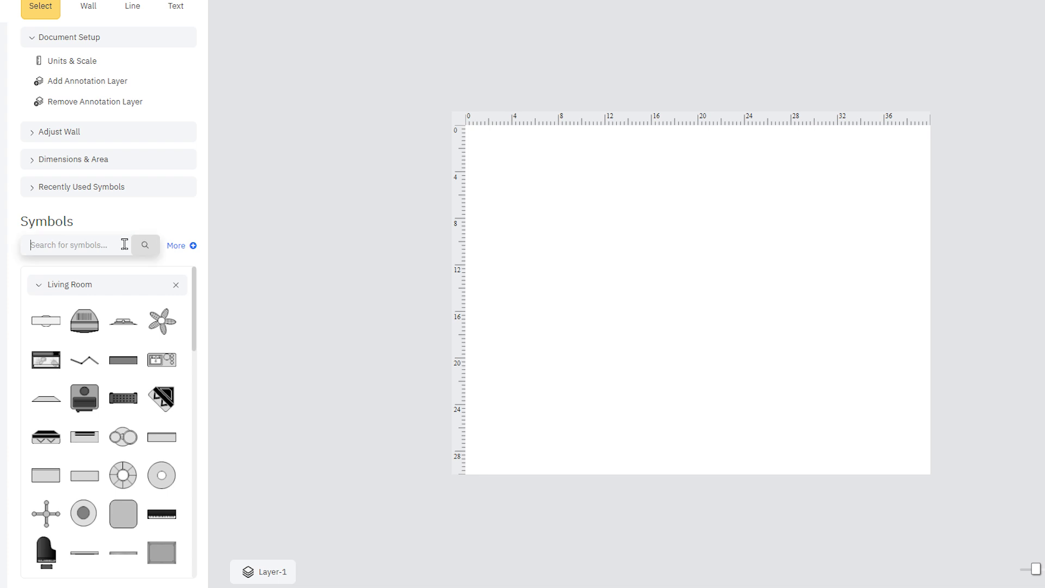
Step: Expand and collapse the Living Room and table - Dining Room libraries to review them
click(36, 290)
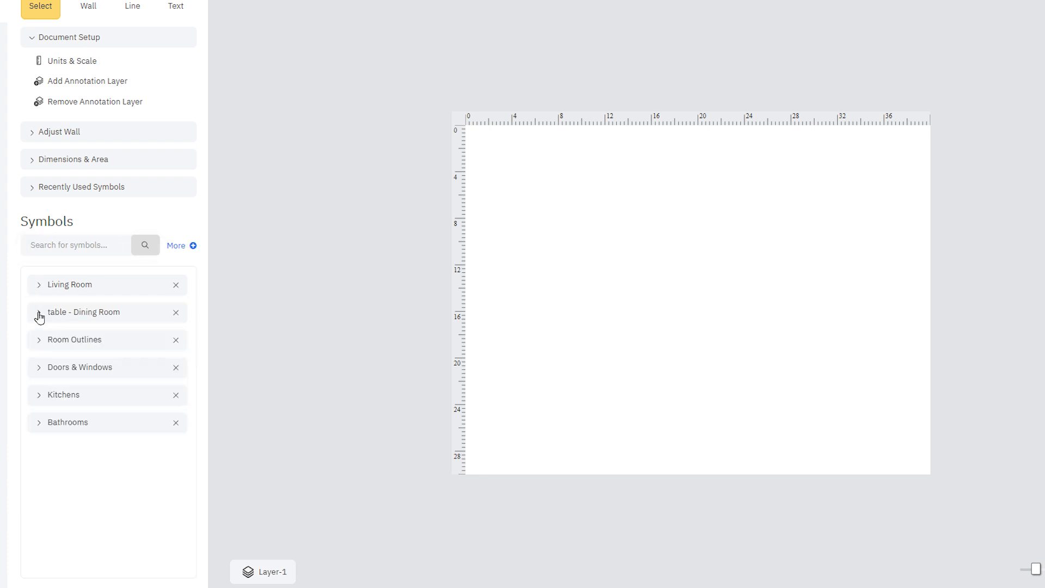
click(36, 316)
click(37, 288)
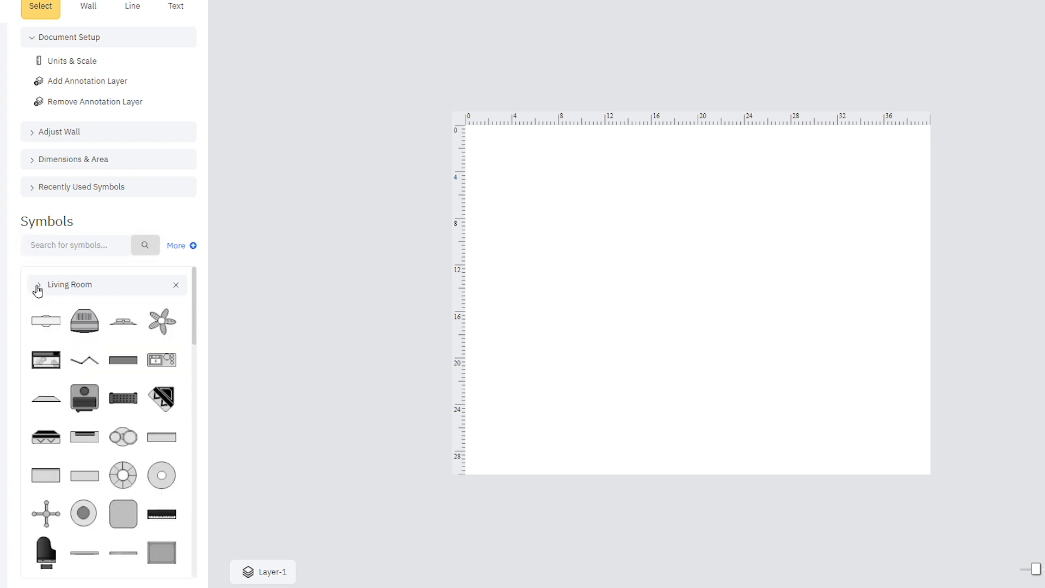
drag(194, 315, 202, 540)
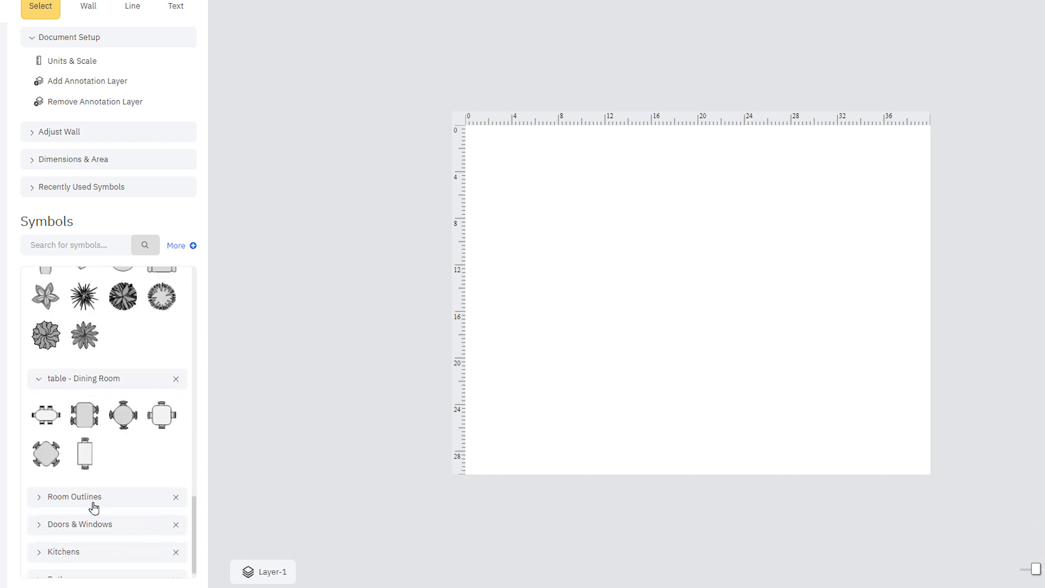
Step: Remove the table - Dining Room section and move Living Room second, after Room Outlines
click(36, 498)
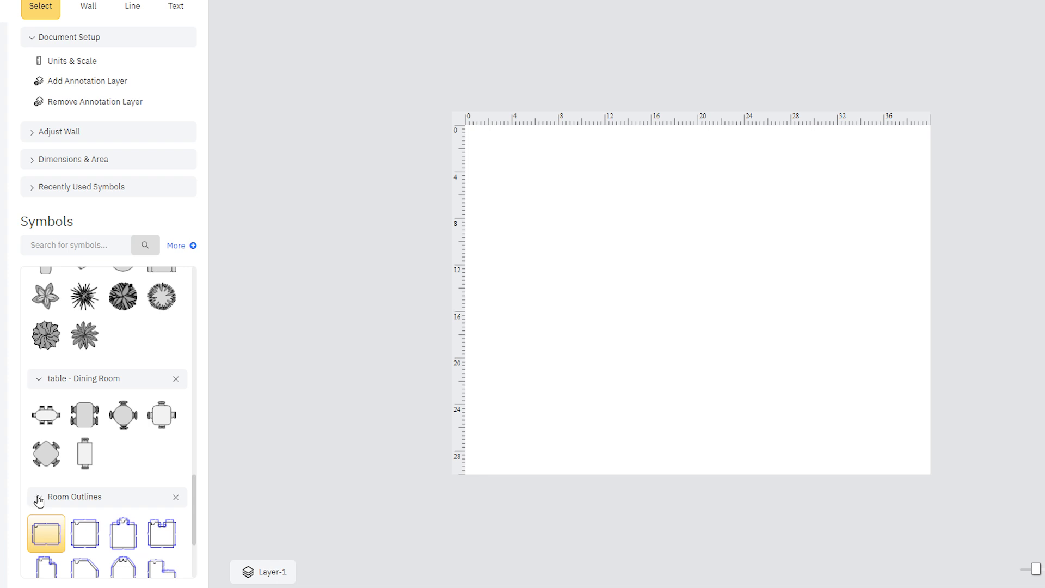
click(176, 379)
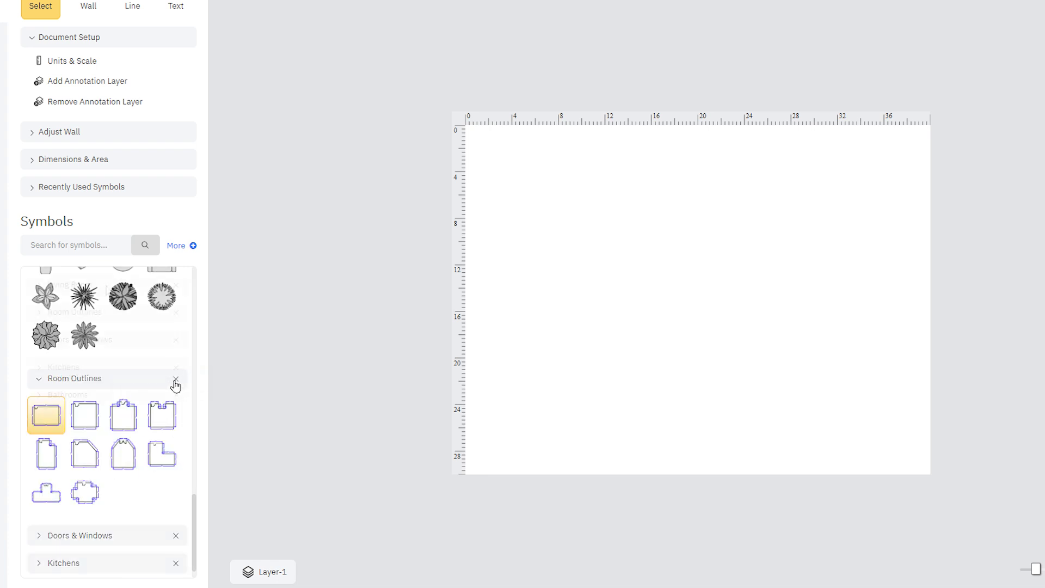
mouse_move(105, 287)
mouse_down()
mouse_move(104, 396)
mouse_move(105, 301)
mouse_up()
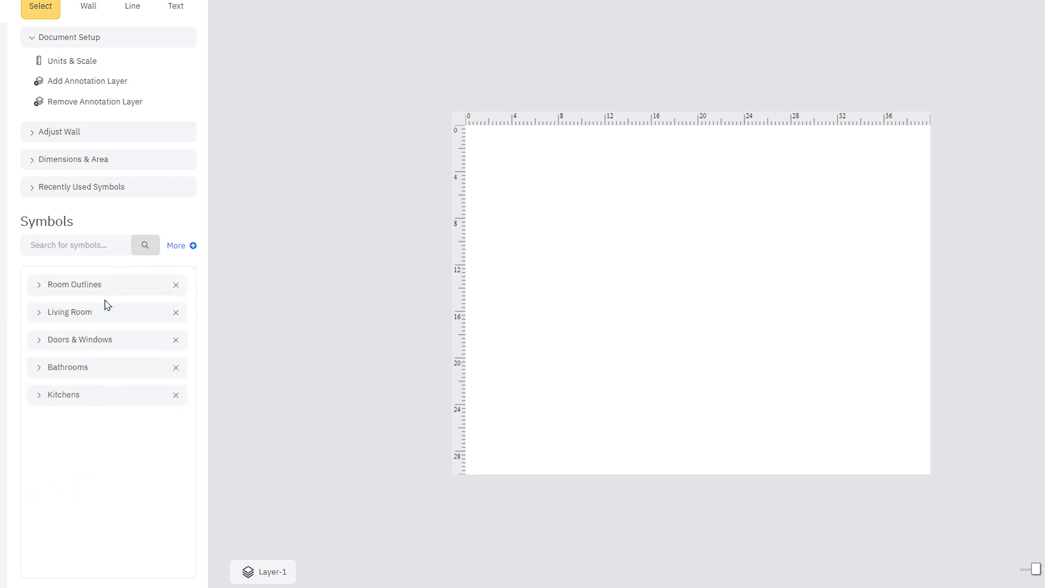
Step: Browse the Floor Plans furniture libraries in the Symbol Libraries catalogue and add Desks
click(192, 249)
scroll(392, 310, down, 2)
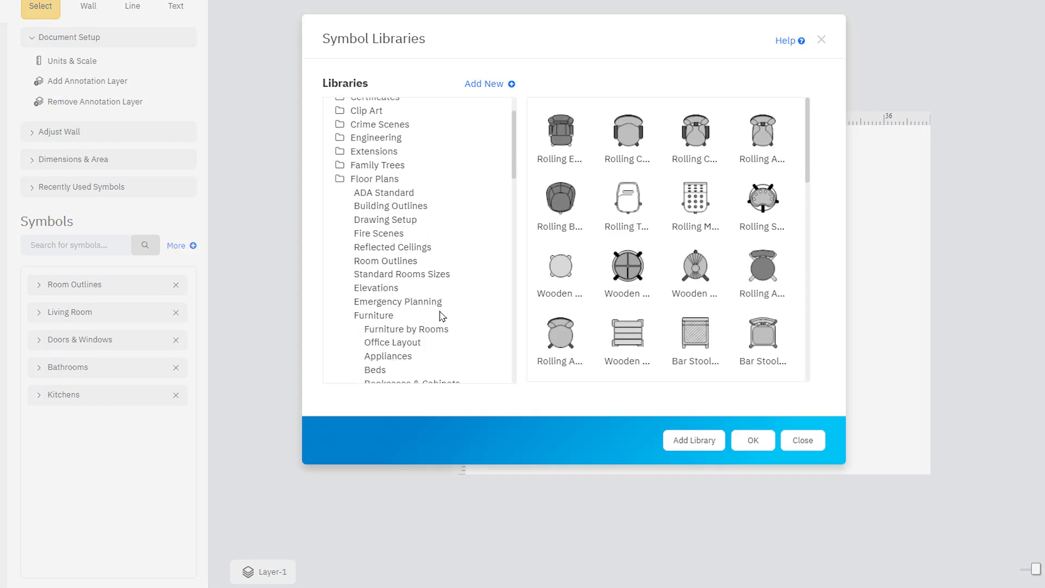
scroll(401, 353, down, 1)
click(426, 306)
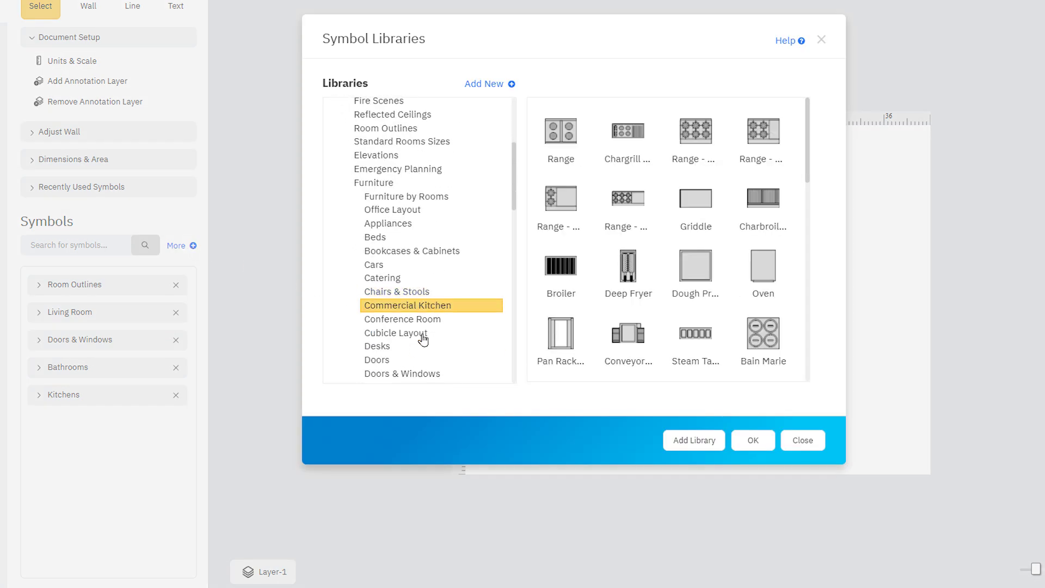
click(422, 336)
click(417, 349)
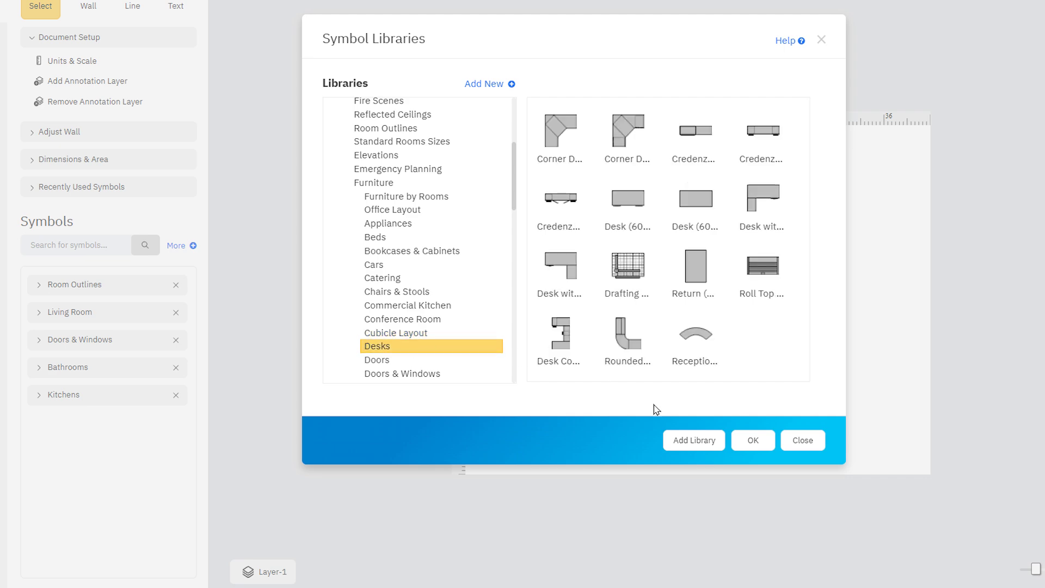
click(692, 444)
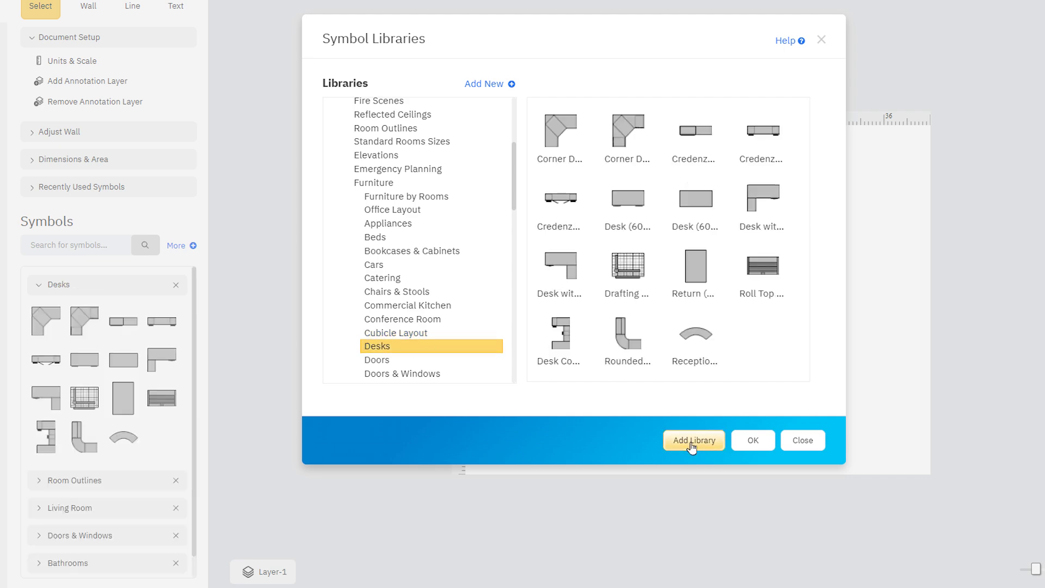